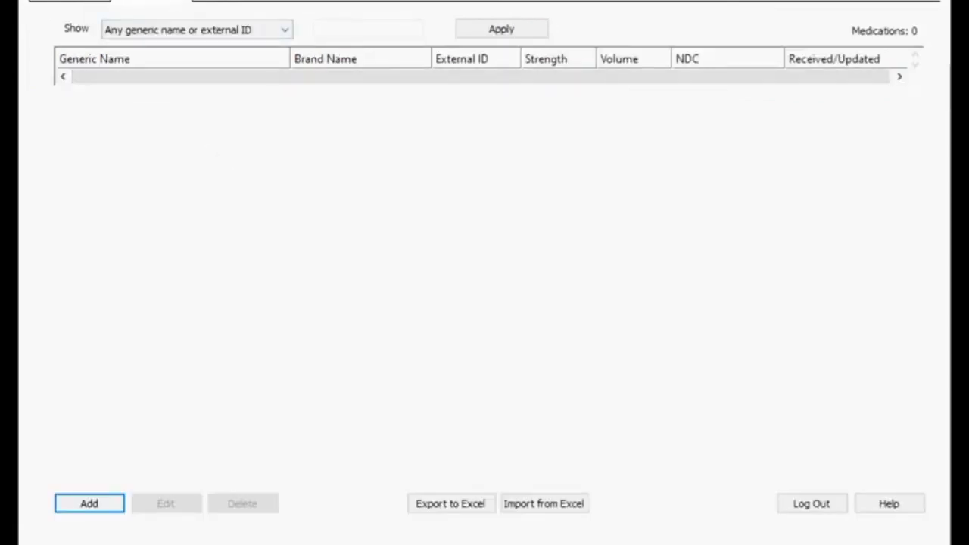
Start a new medication entry with generic name Amiodarone, brand name Cordarone and external ID 1.
key(Return)
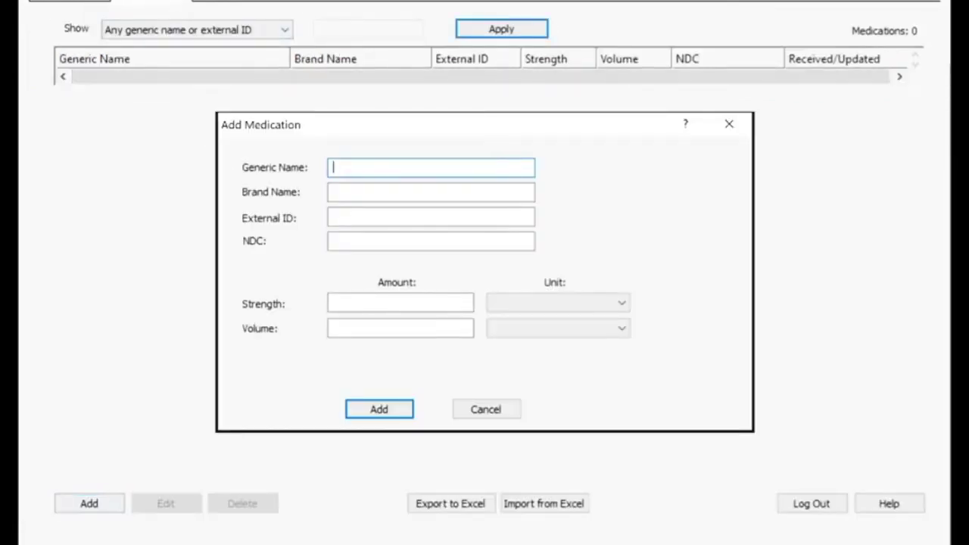
text(Amiodarone)
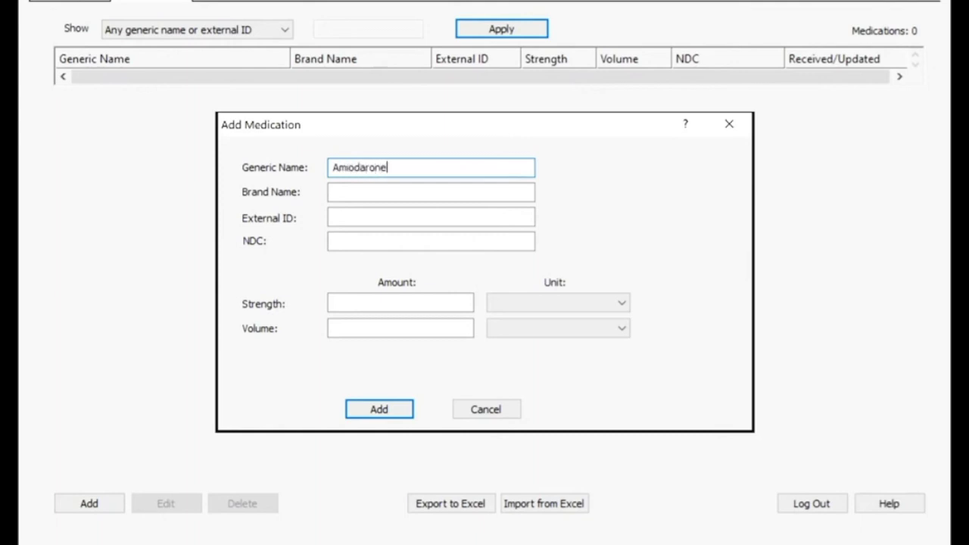
key(Tab)
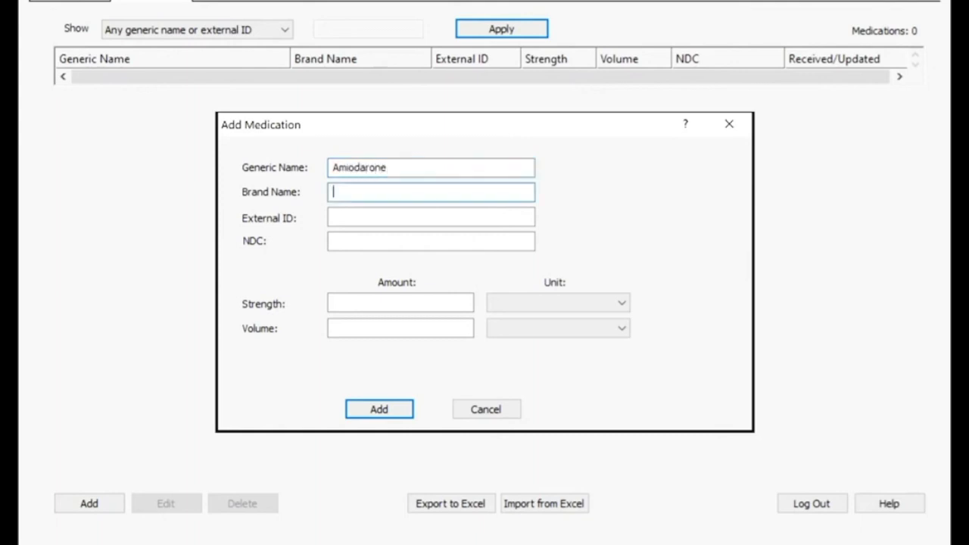
text(Cordarone)
key(Tab)
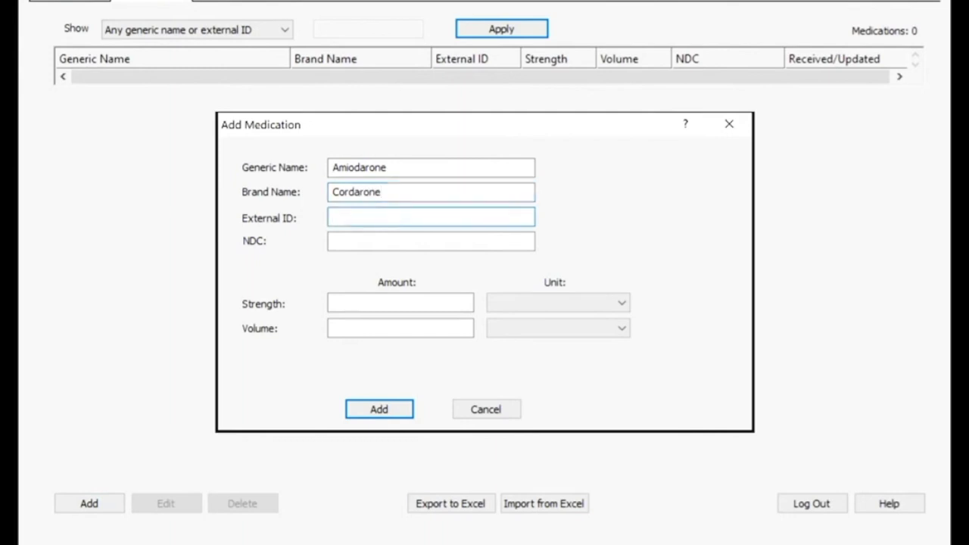
text(1)
Set the Amiodarone entry's strength to 100 mg and volume to 100 mL, and add it to the medication list.
click(400, 303)
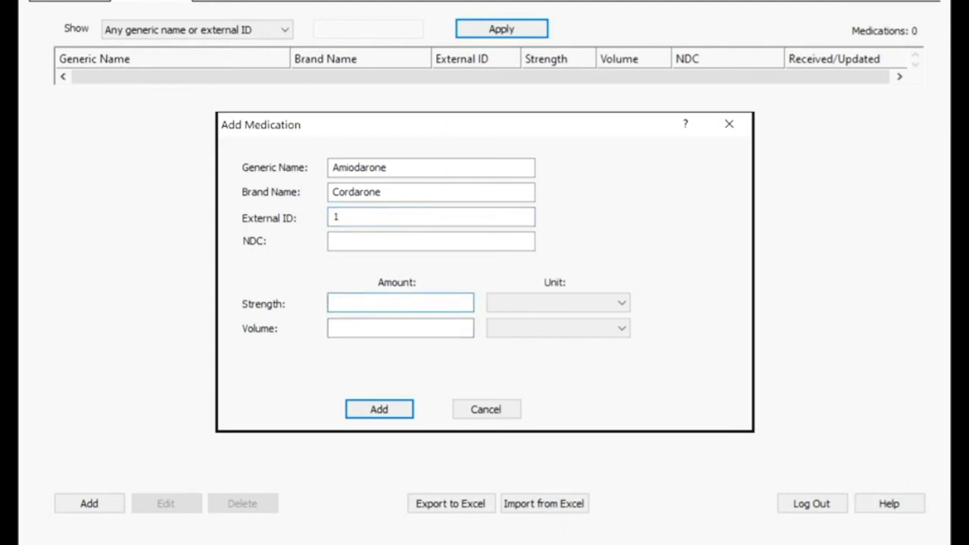
text(100)
click(558, 303)
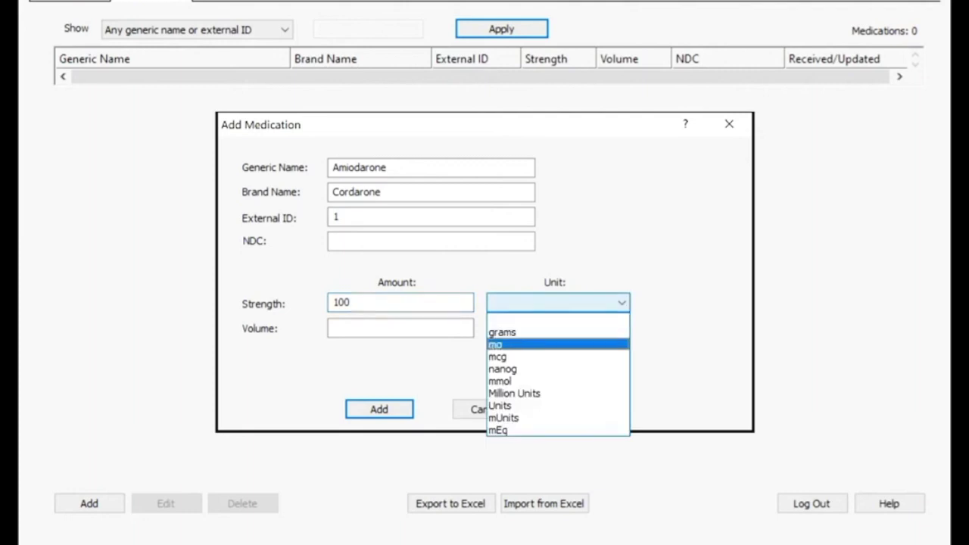
click(558, 344)
click(400, 328)
text(100)
key(Tab)
key(alt+Down)
key(Down)
key(Return)
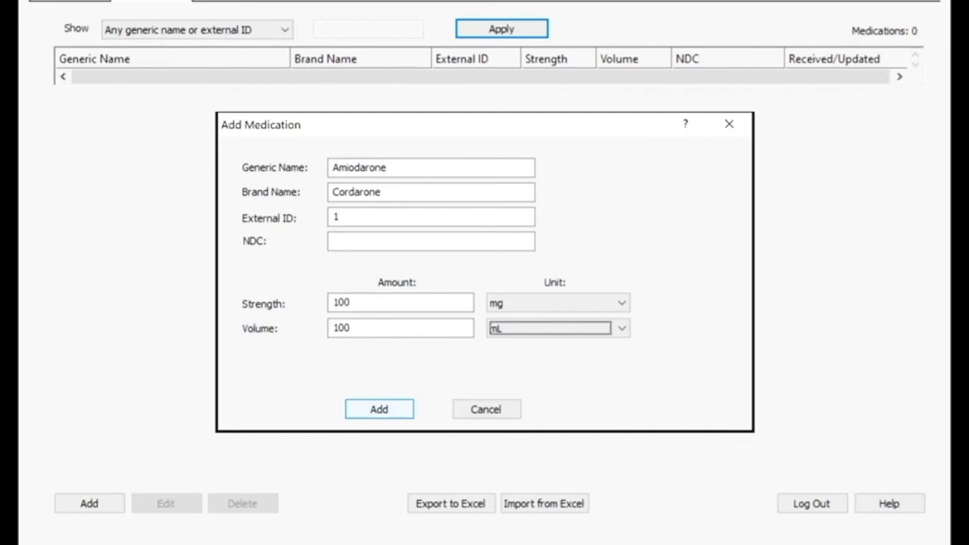
key(Return)
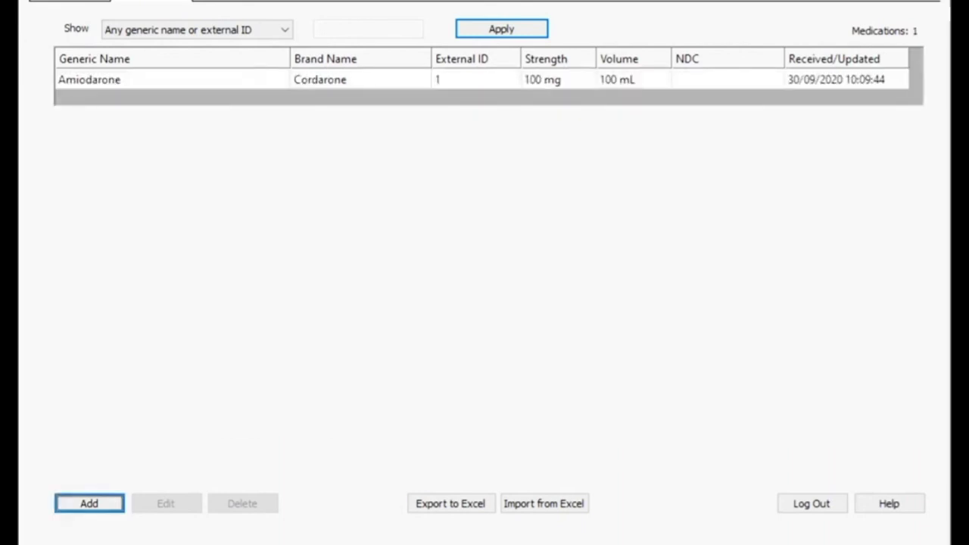
Add a second medication with generic name Sodium Chloride, brand name Saline and external ID 2, without strength or volume.
click(360, 78)
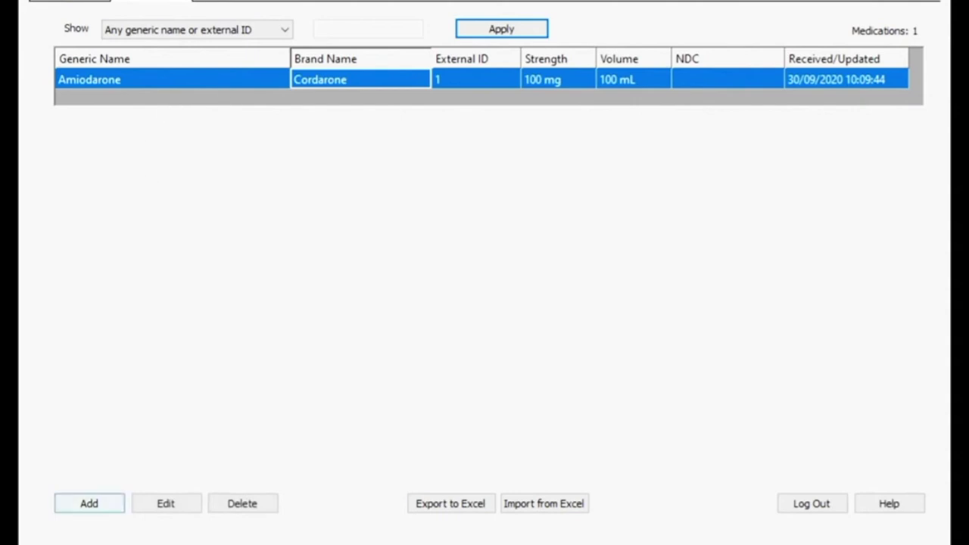
click(90, 504)
text(S)
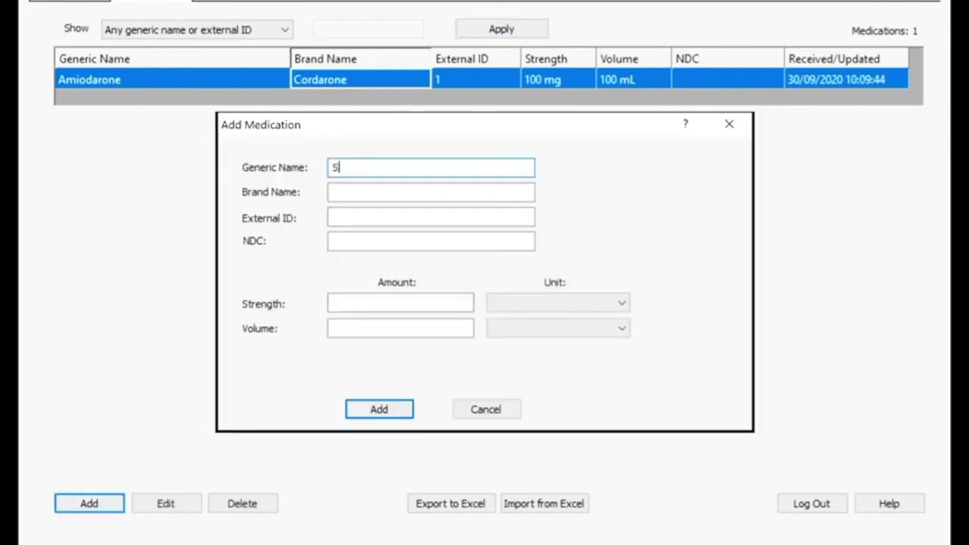
text(odium Ch)
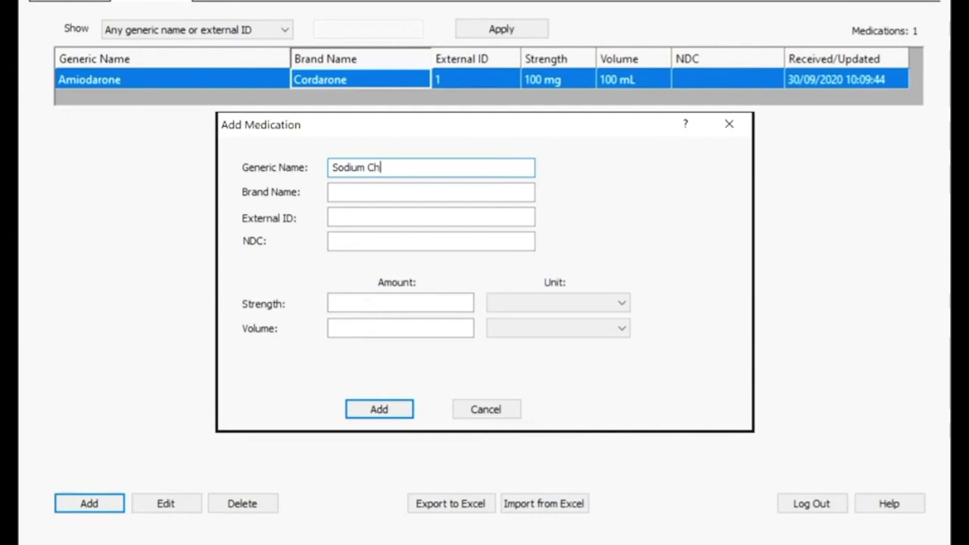
text(loride)
key(Tab)
text(Saline)
key(Tab)
text(2)
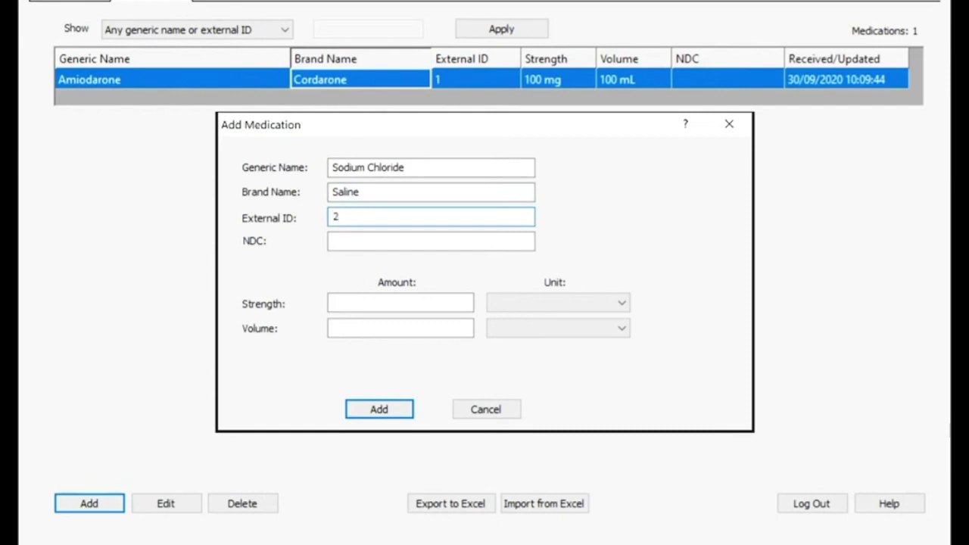
key(Return)
key(Tab)
key(Tab)
key(Tab)
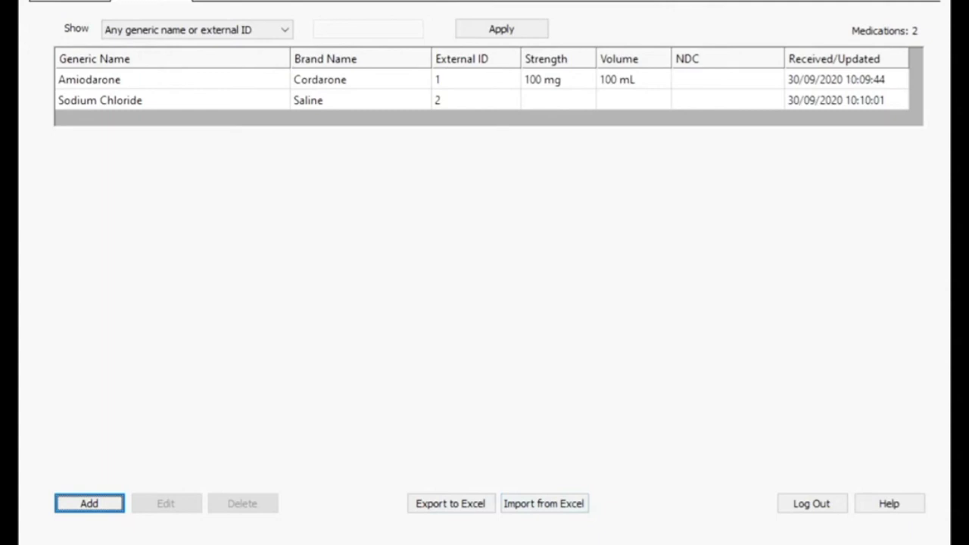
Create a new drug library worksheet named Test 1 without notes.
click(85, 3)
click(70, 33)
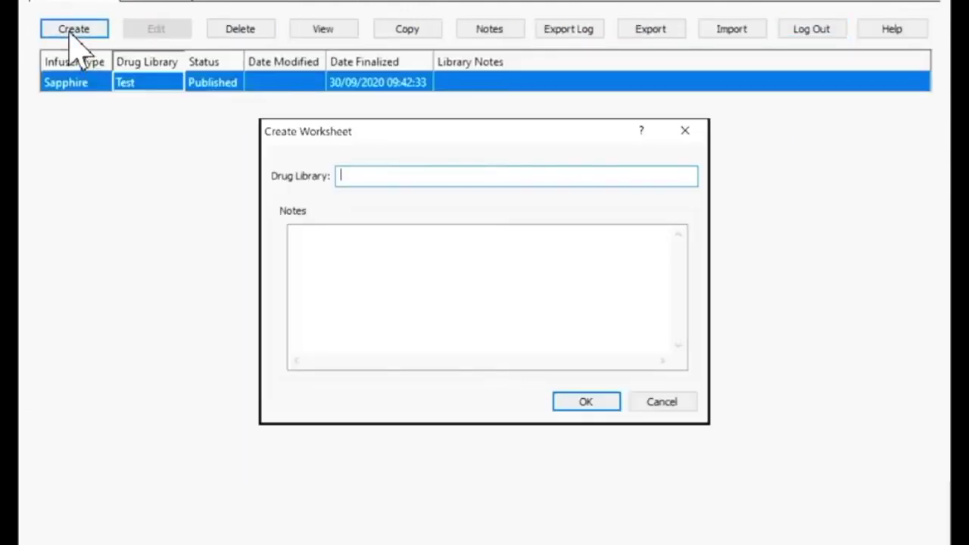
text(Test 1)
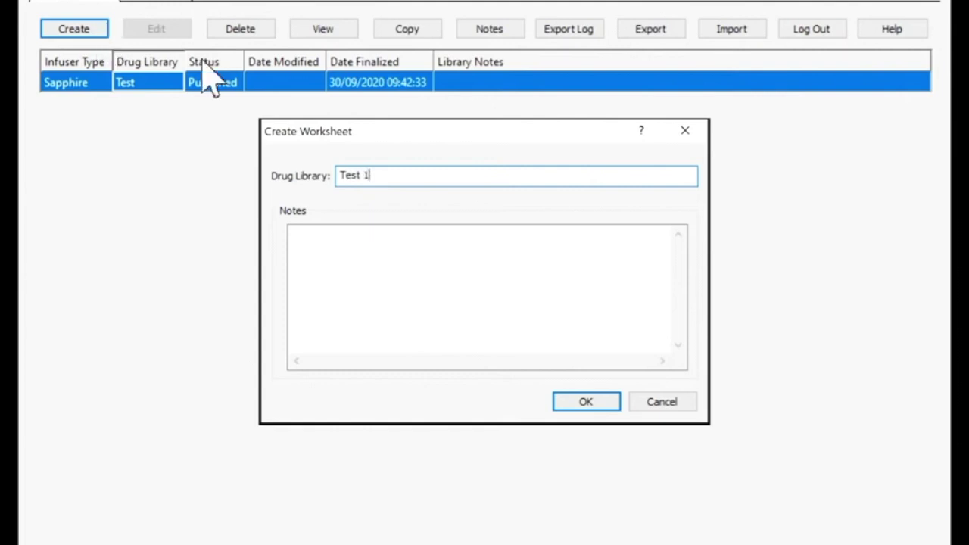
click(586, 402)
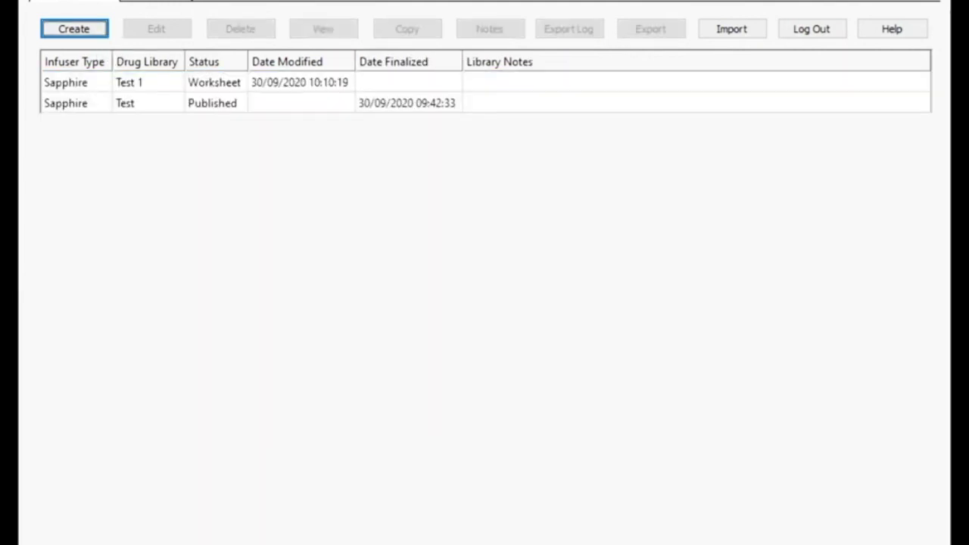
Compare the actions available for the published Test library and the Test 1 worksheet.
click(148, 103)
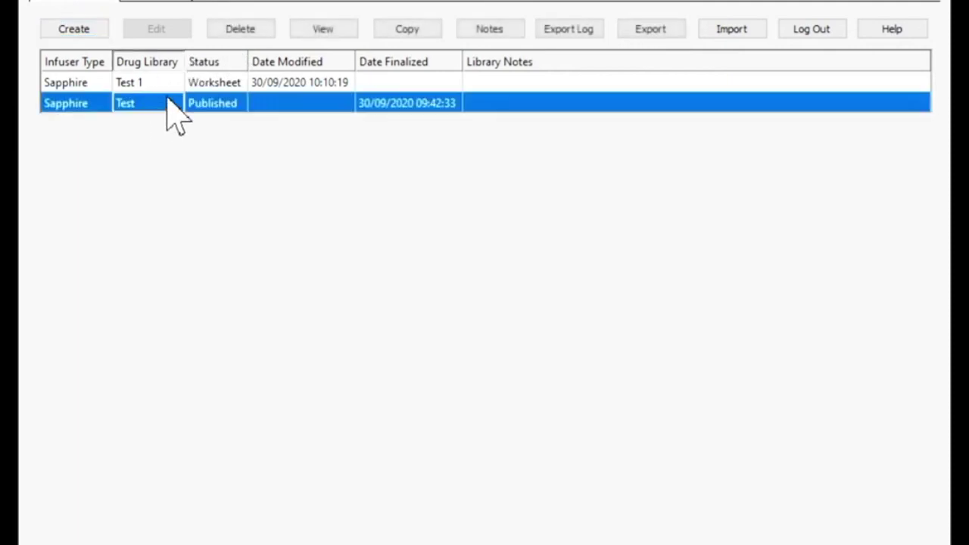
click(162, 85)
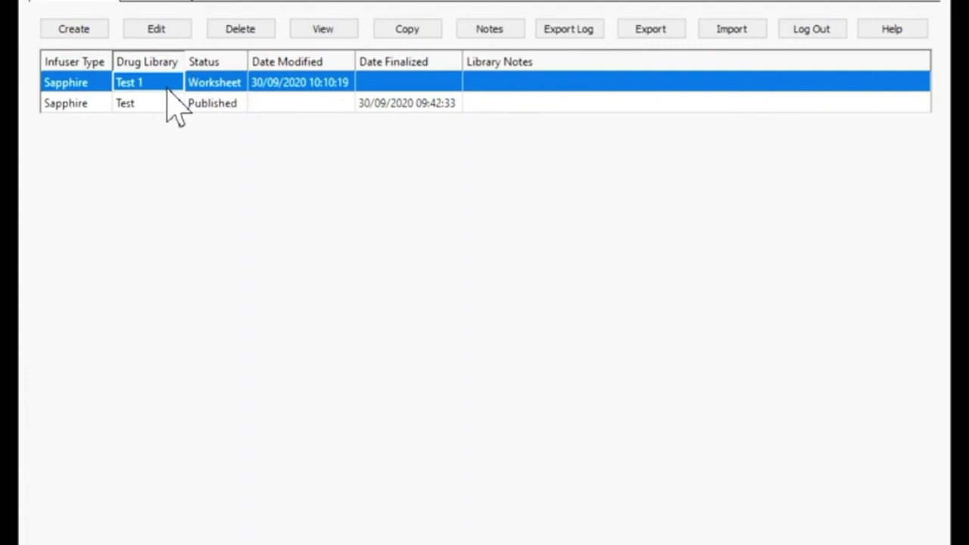
click(159, 101)
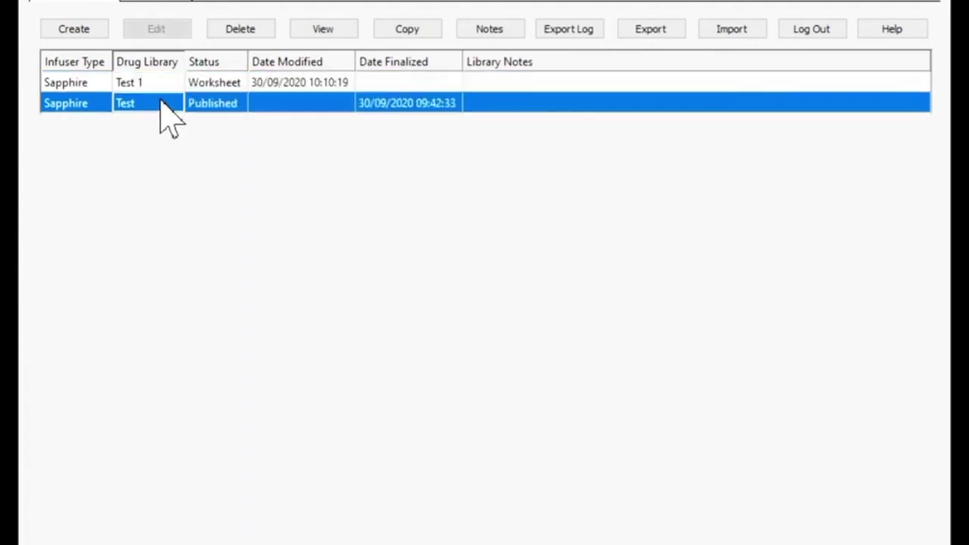
click(140, 85)
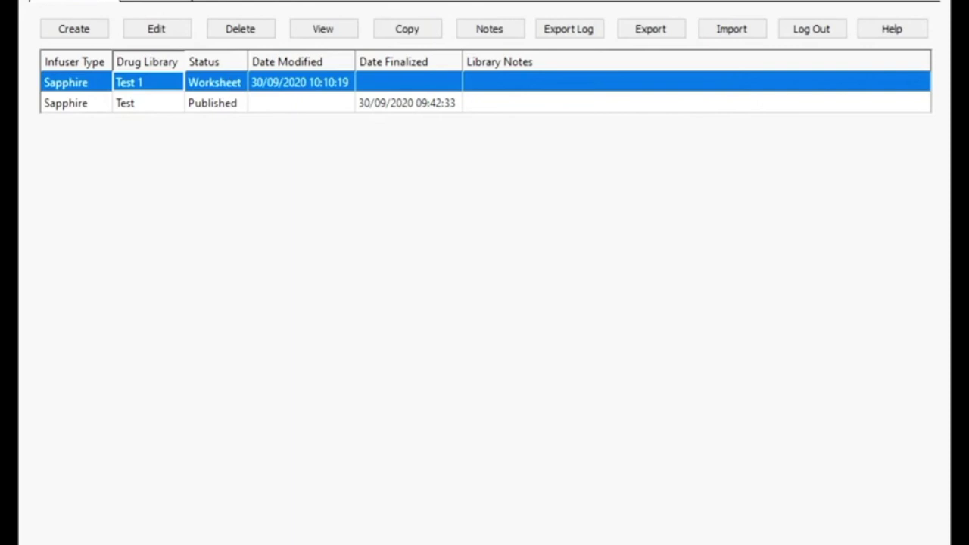
click(157, 97)
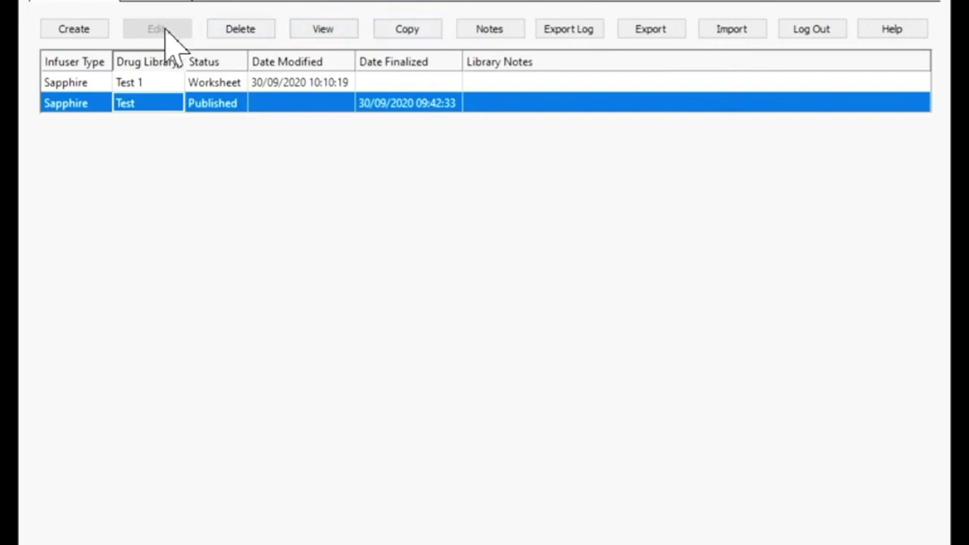
Open the Test 1 worksheet for editing and check the CCA choices of the target list.
click(161, 81)
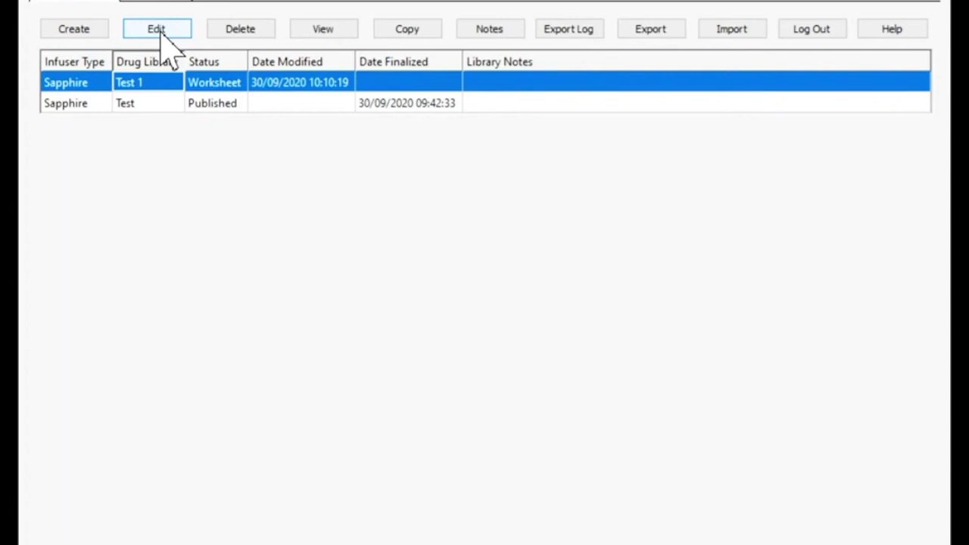
click(162, 34)
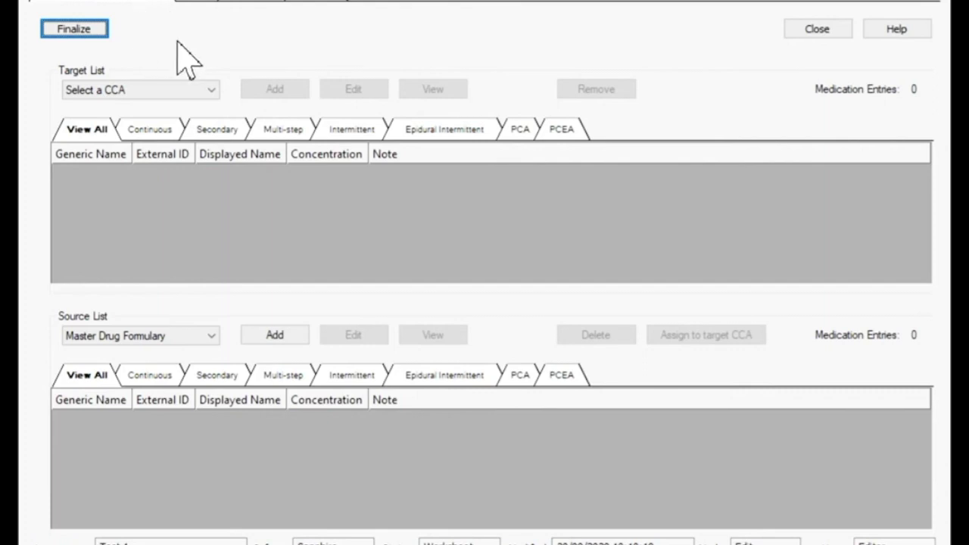
click(134, 97)
click(134, 106)
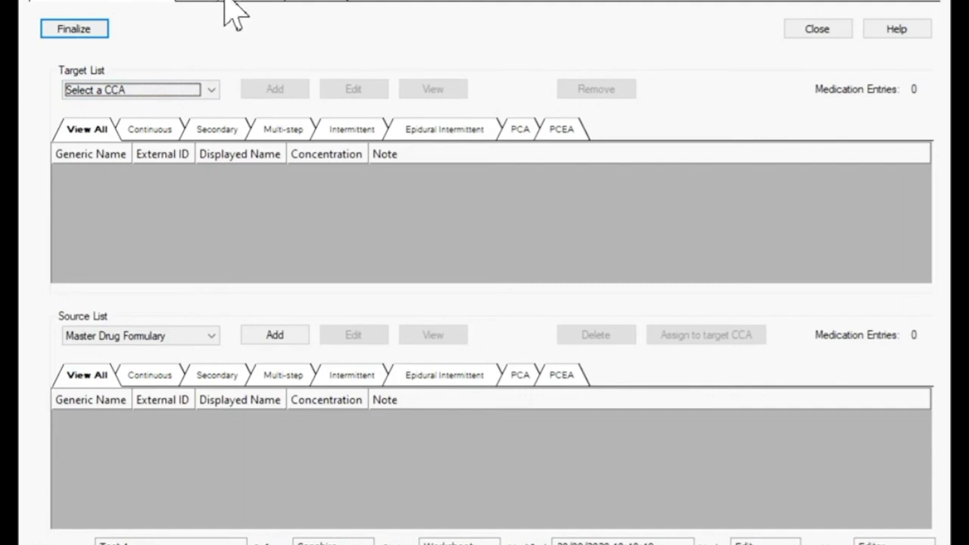
Add a CCA named Adult with the service line EmergencyServices and save it.
click(252, 2)
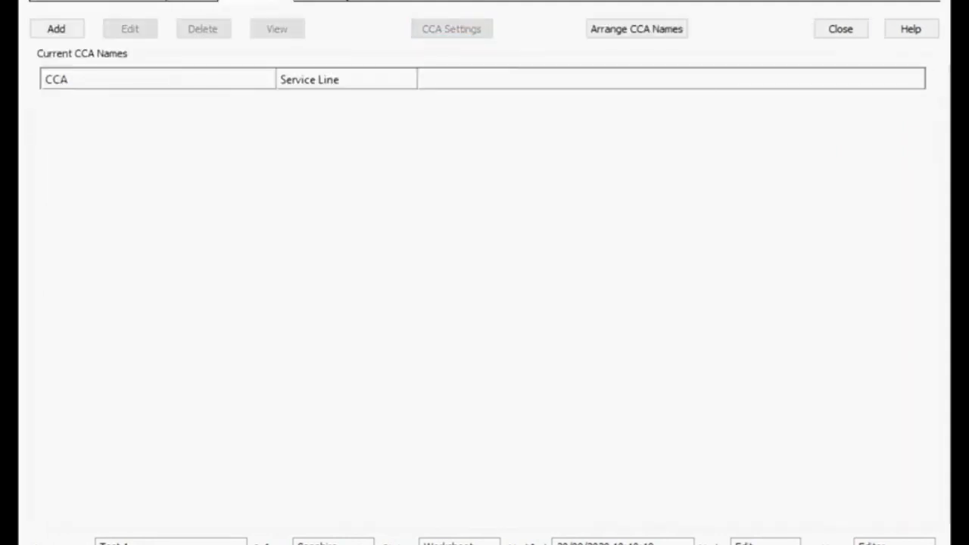
click(55, 25)
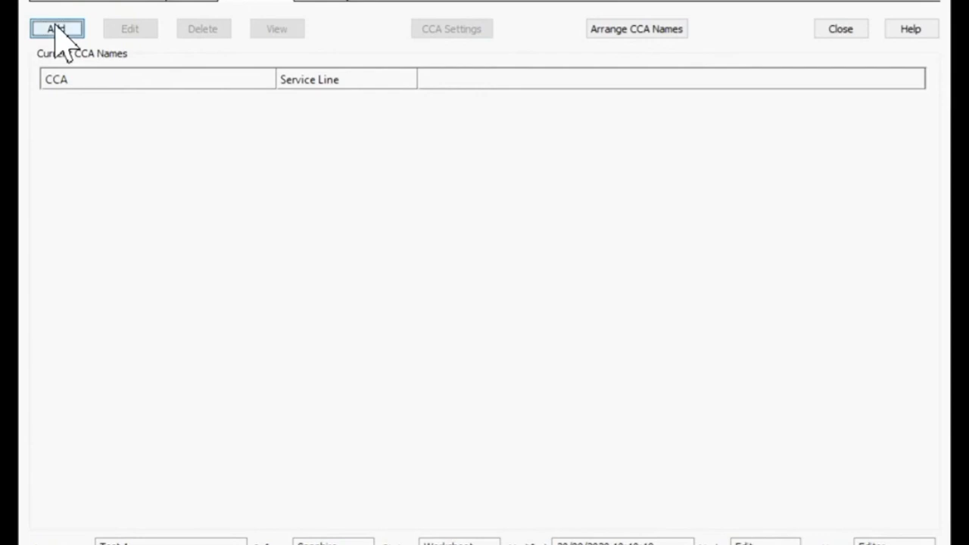
text(Adult)
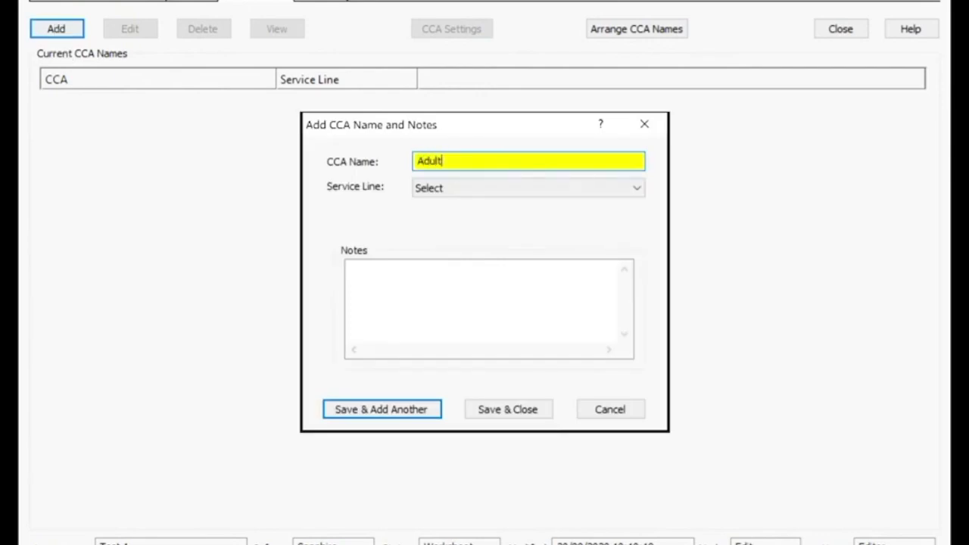
key(Tab)
click(528, 187)
key(Down)
key(Down)
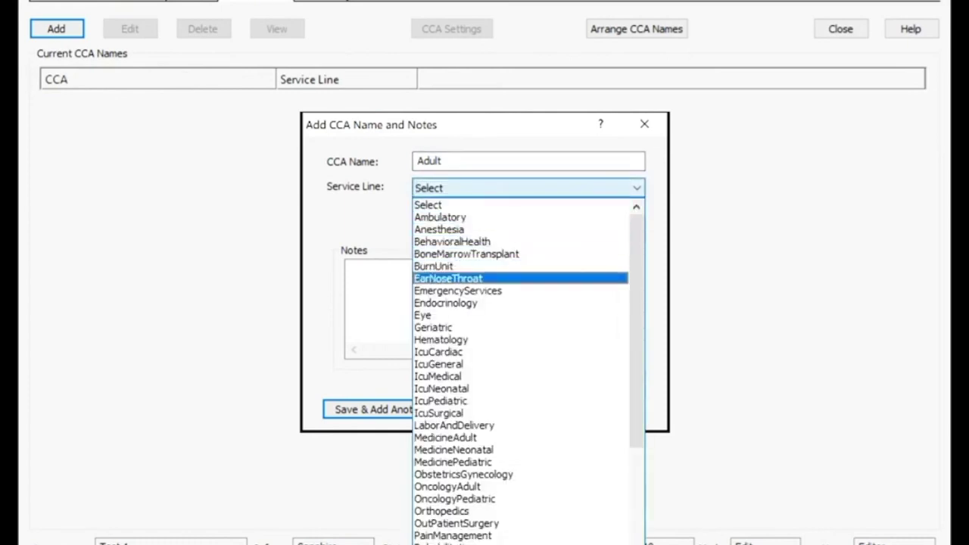
key(Return)
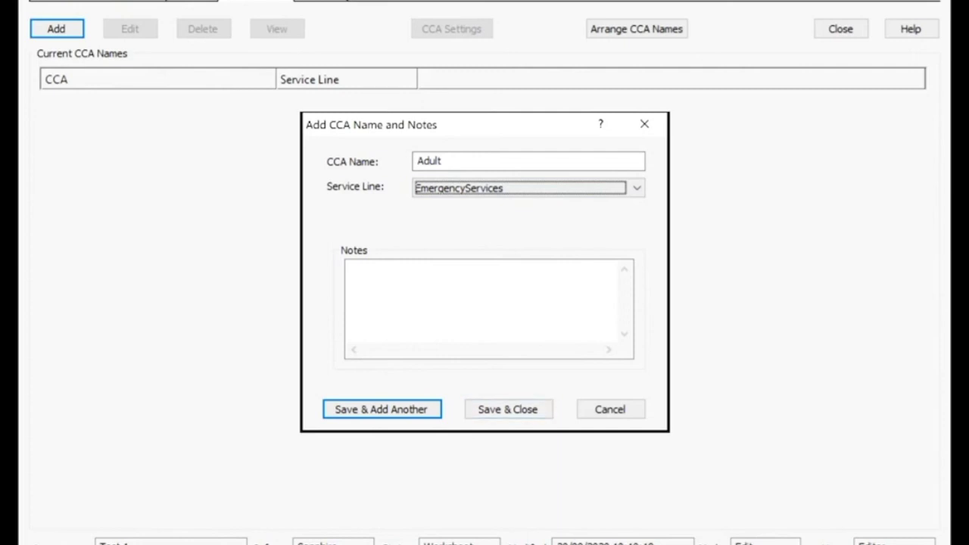
click(508, 409)
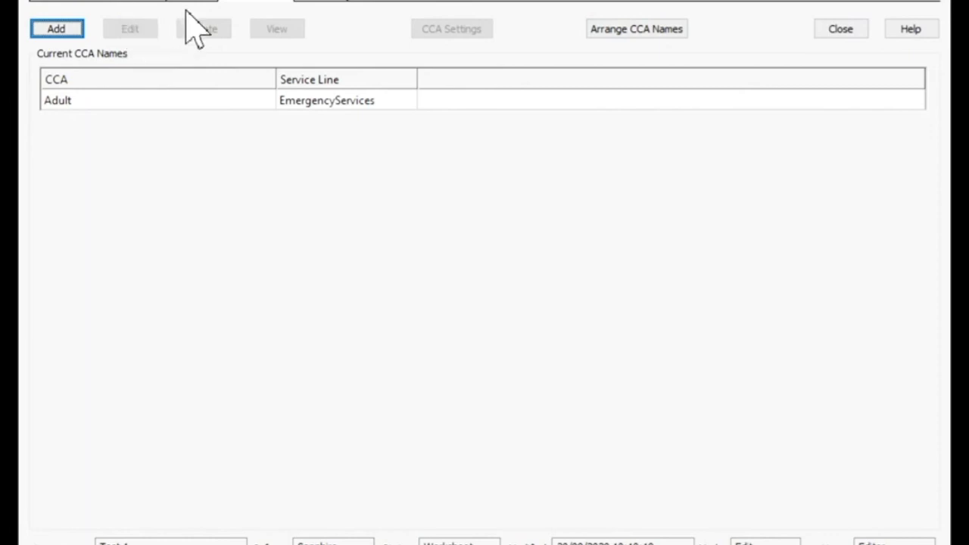
Return to the worksheet's medication lists and choose Adult as the target list's CCA.
click(121, 2)
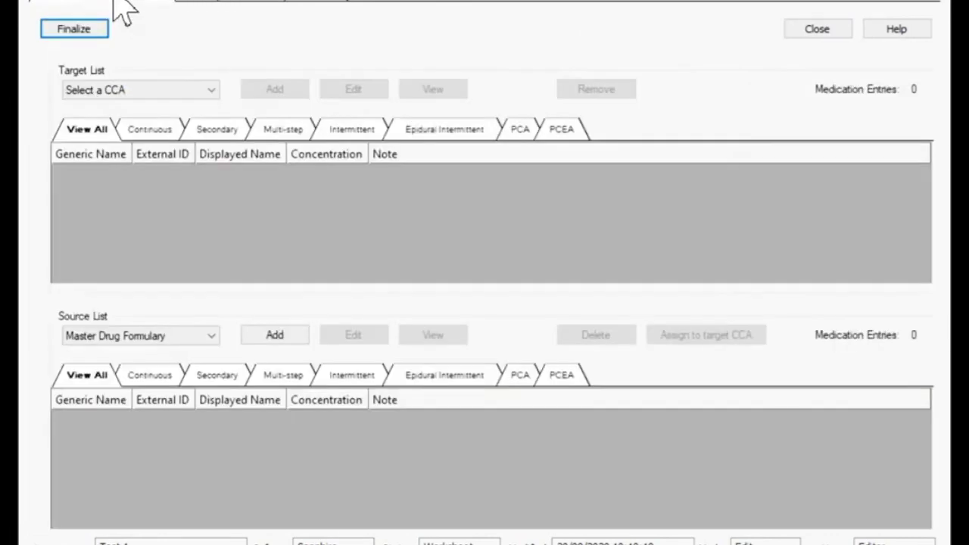
click(98, 88)
click(95, 118)
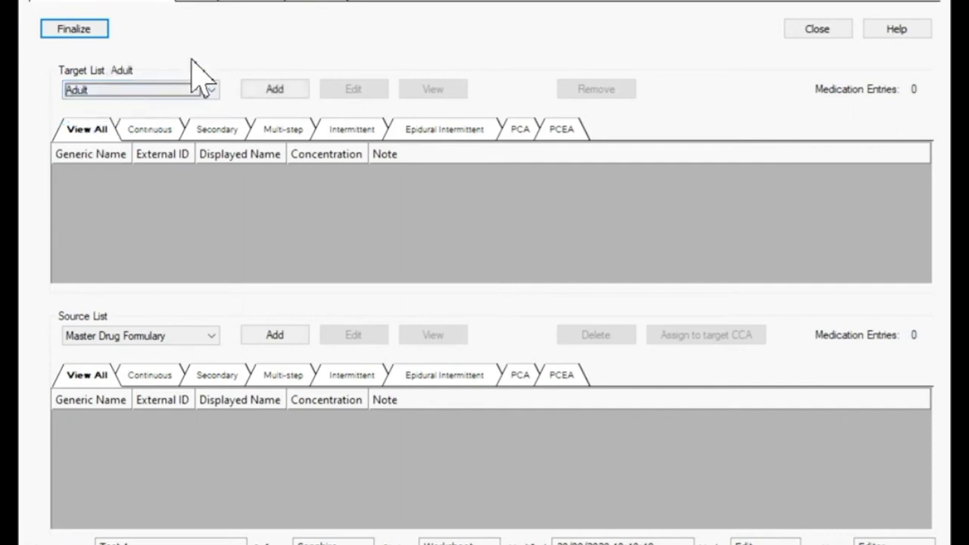
Open the CCA settings of the Adult CCA.
click(251, 2)
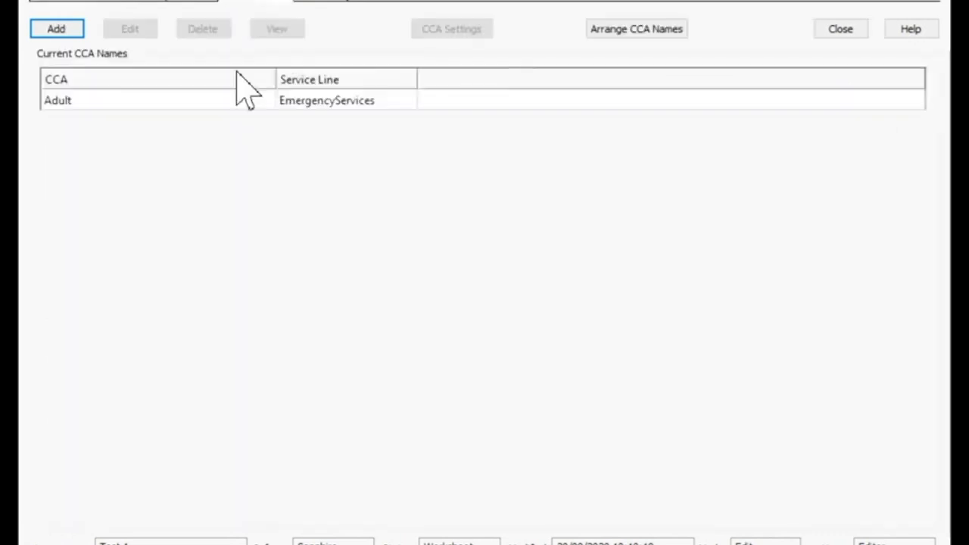
click(202, 102)
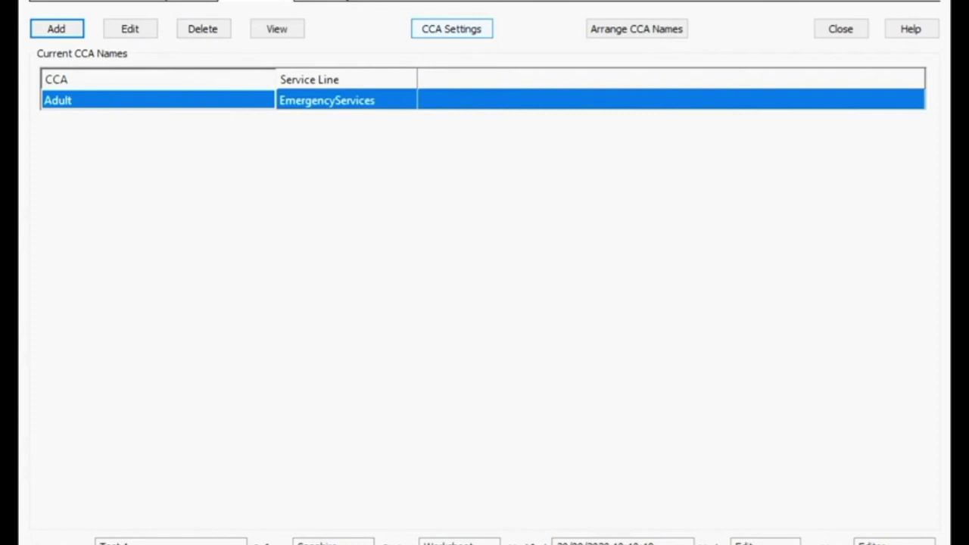
click(451, 29)
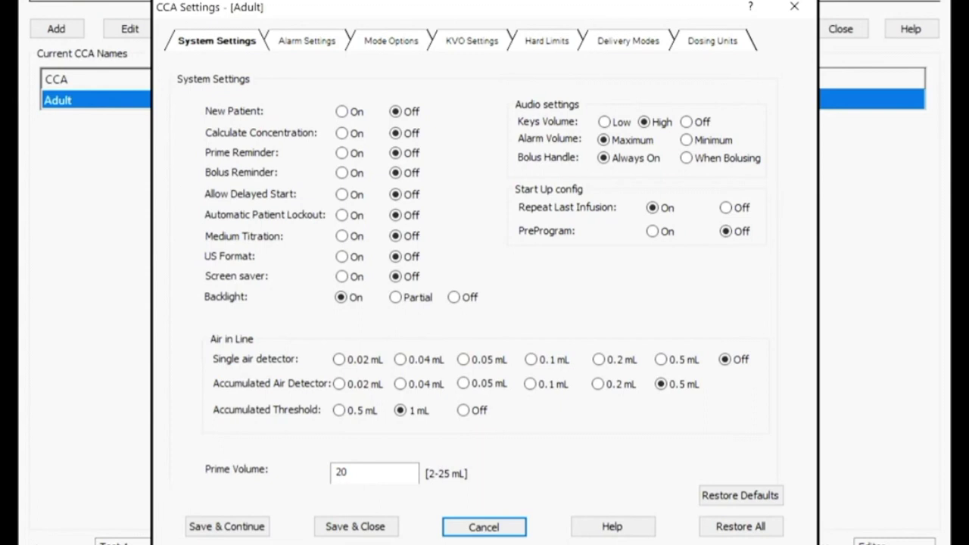
Turn on Calculate Concentration, US Format and Screen saver in the Adult system settings, keeping Keys Volume High and Alarm Volume Maximum.
click(341, 133)
click(341, 257)
click(342, 277)
click(604, 122)
click(643, 122)
click(686, 140)
click(604, 140)
click(347, 471)
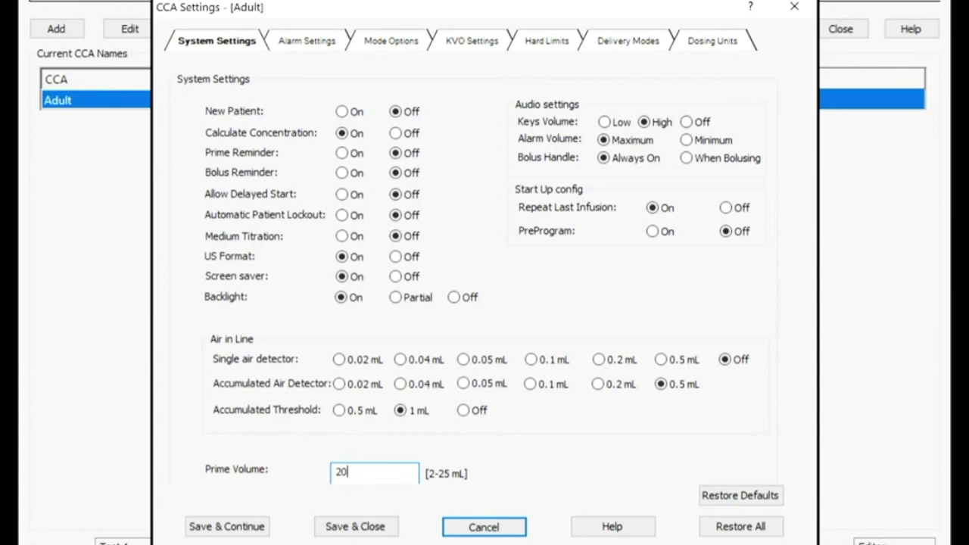
Set the alarm settings' occlusion units to PSI and the occlusion pressure to 12.
key(ctrl+Tab)
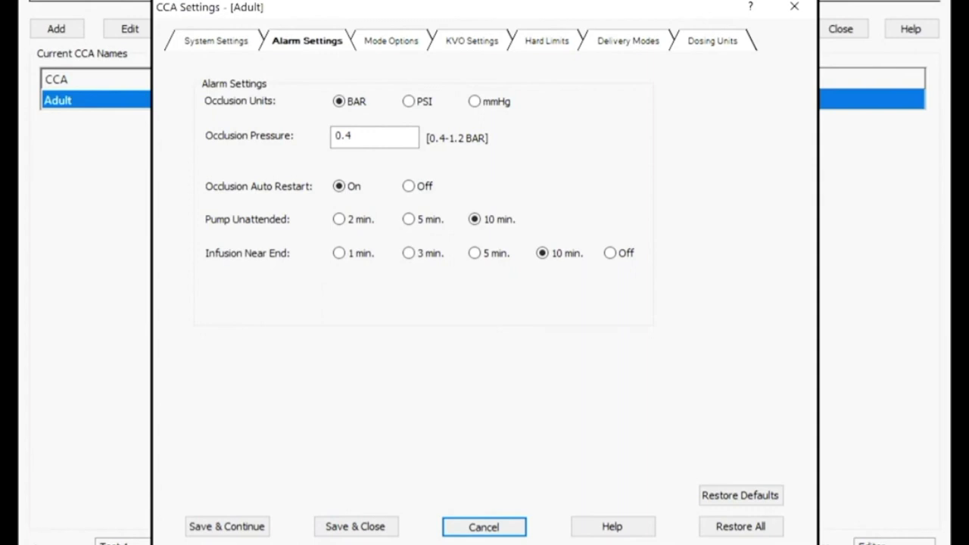
click(409, 100)
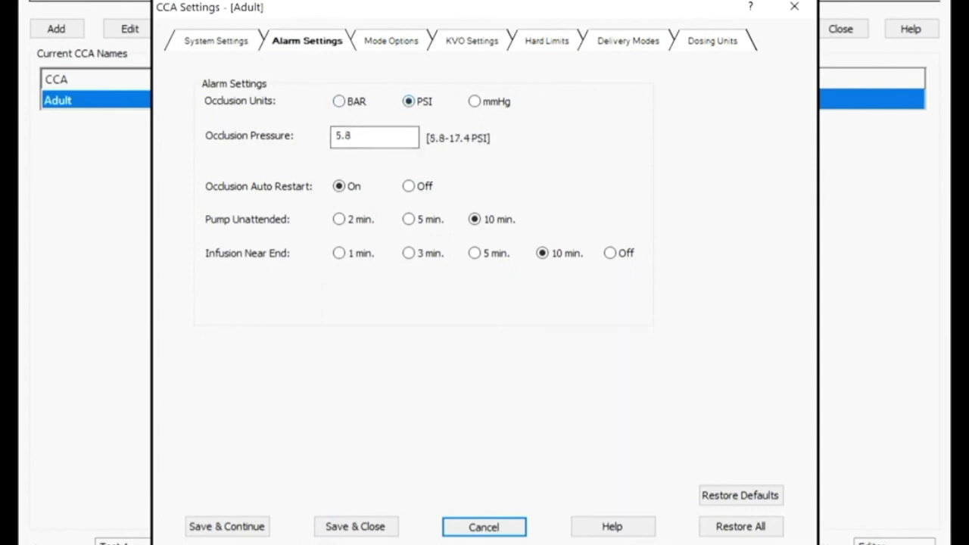
double_click(344, 137)
text(12)
key(Tab)
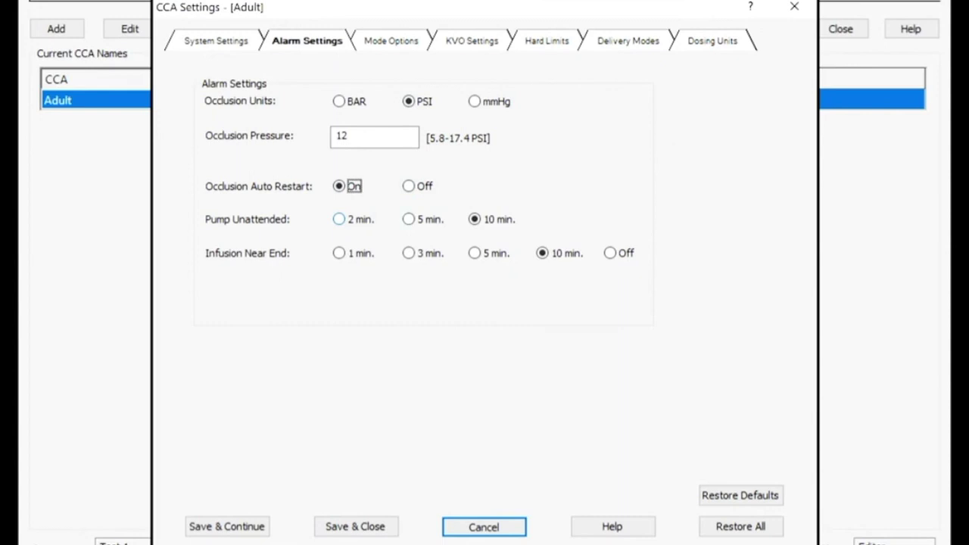
Set the Pump Unattended alarm to 5 min. and the Infusion Near End alarm to 5 min.
click(339, 219)
click(409, 219)
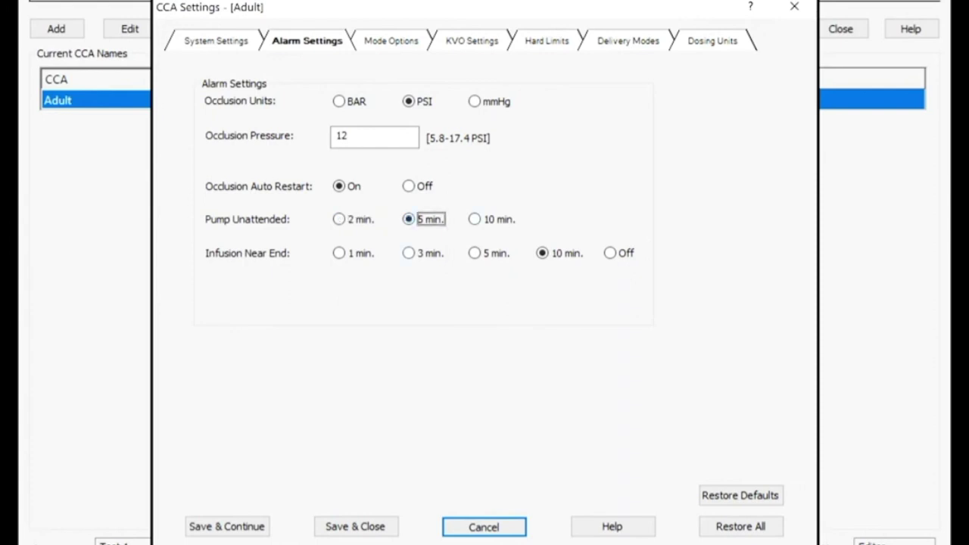
click(338, 253)
click(408, 253)
click(474, 253)
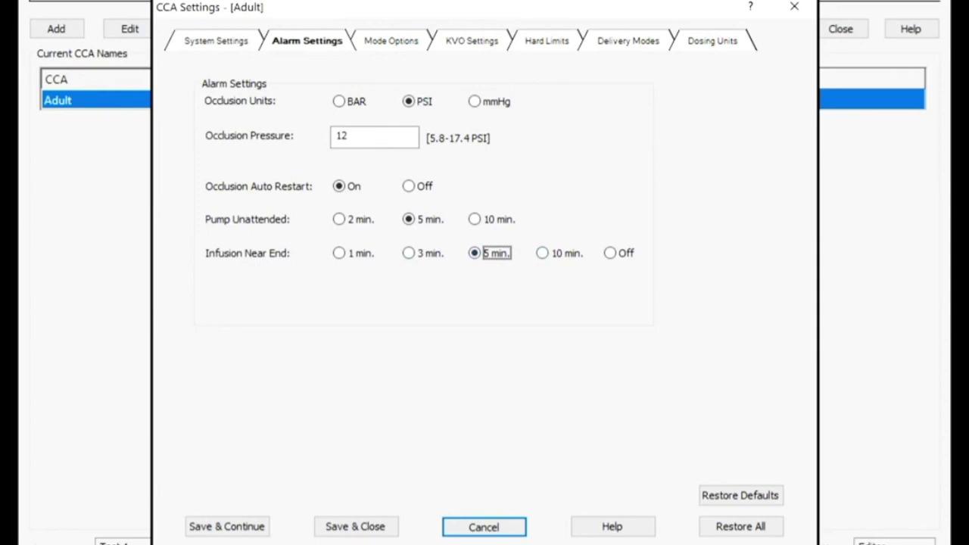
Allow boluses in the Continuous mode options, and review the KVO settings and hard limits.
click(391, 41)
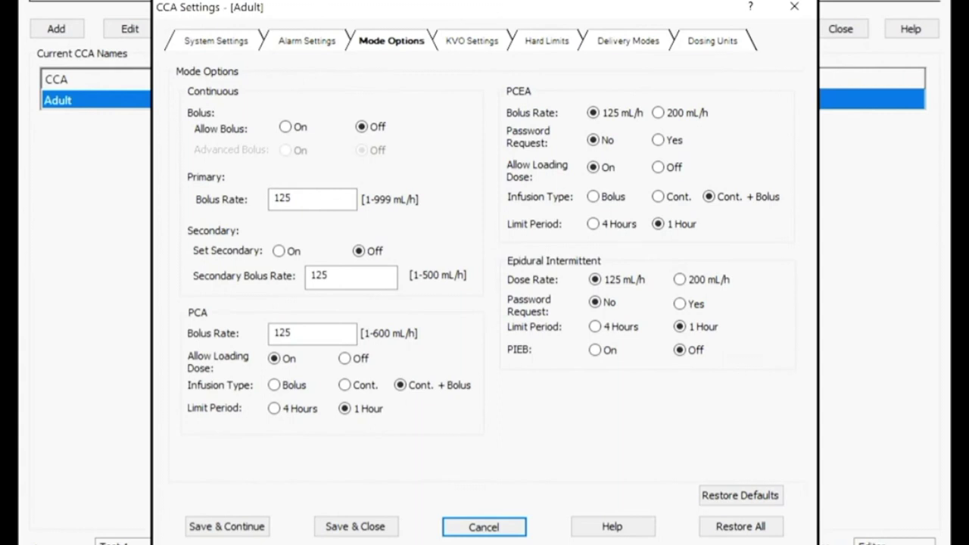
click(285, 127)
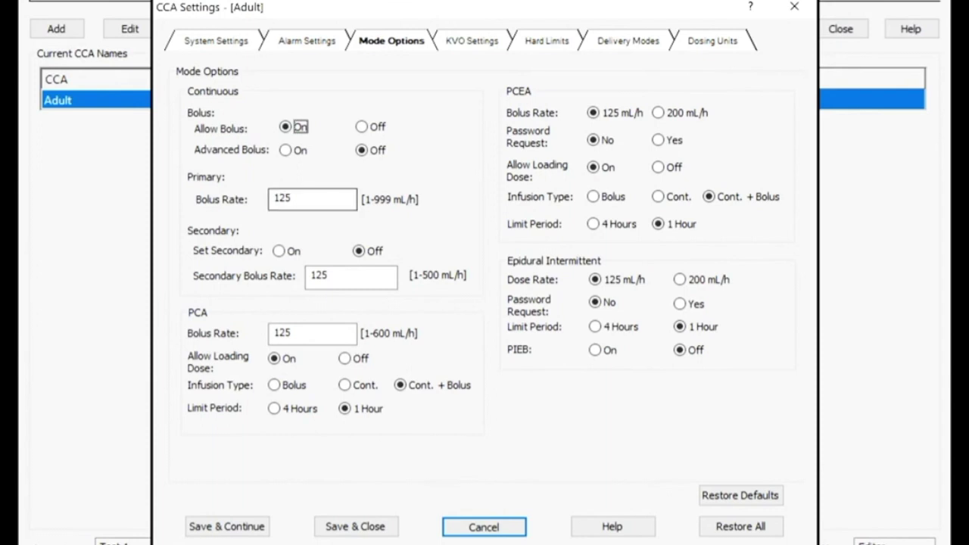
key(ctrl+Tab)
click(382, 137)
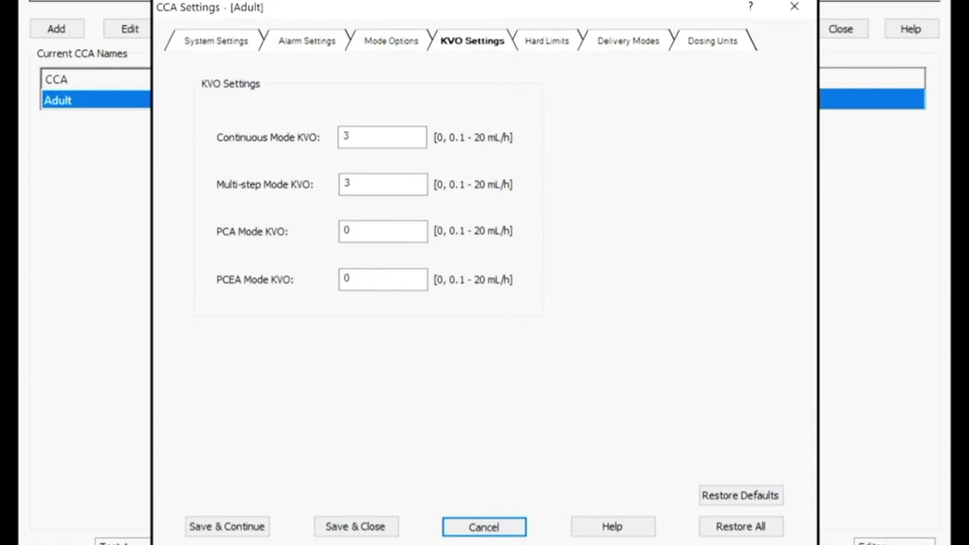
click(546, 40)
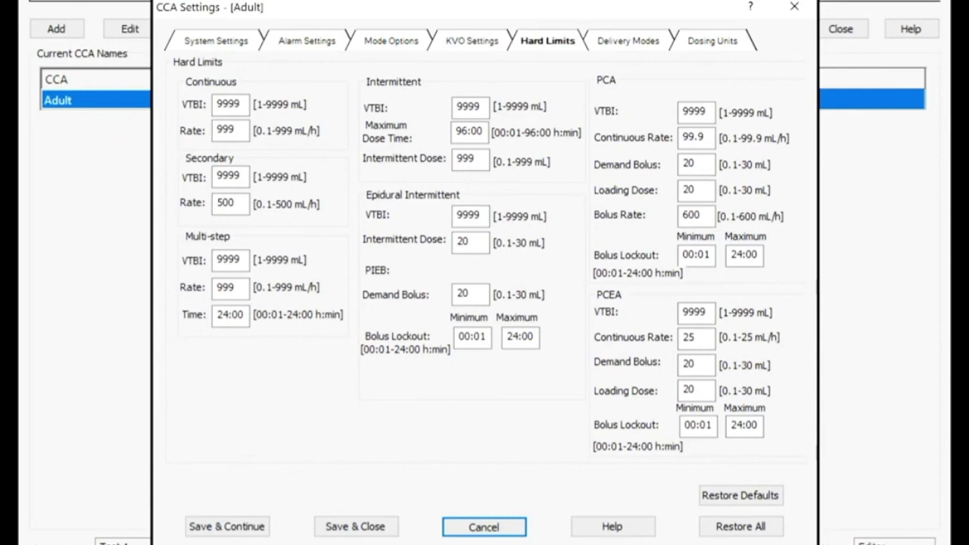
Turn off the Intermittent, TPN, PCA, Multi-step, Epidural Intermittent and PCEA delivery modes, leaving only Continuous on.
key(ctrl+Tab)
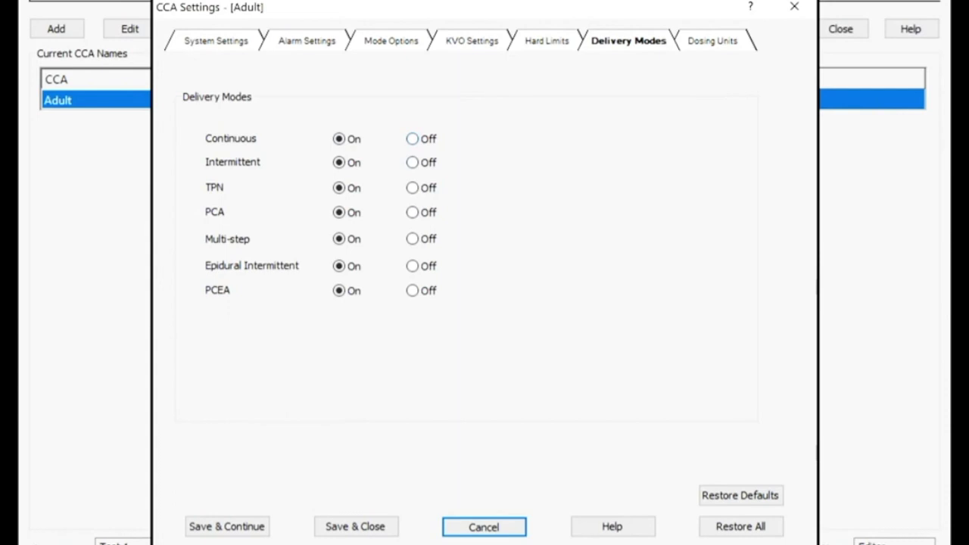
click(413, 162)
click(412, 187)
click(413, 212)
click(413, 238)
click(415, 238)
click(415, 266)
click(415, 290)
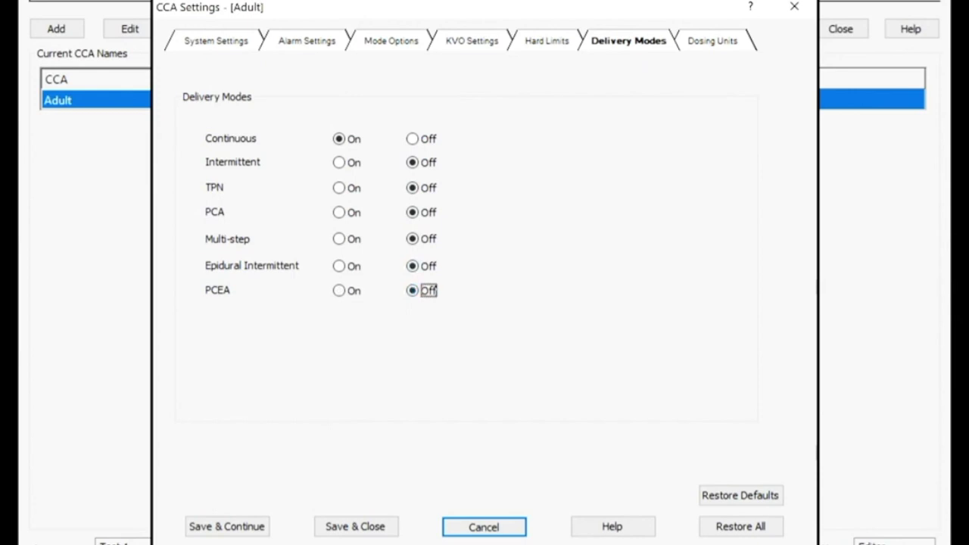
Exclude Million Units from the dosing units and save and close the Adult CCA settings.
click(712, 41)
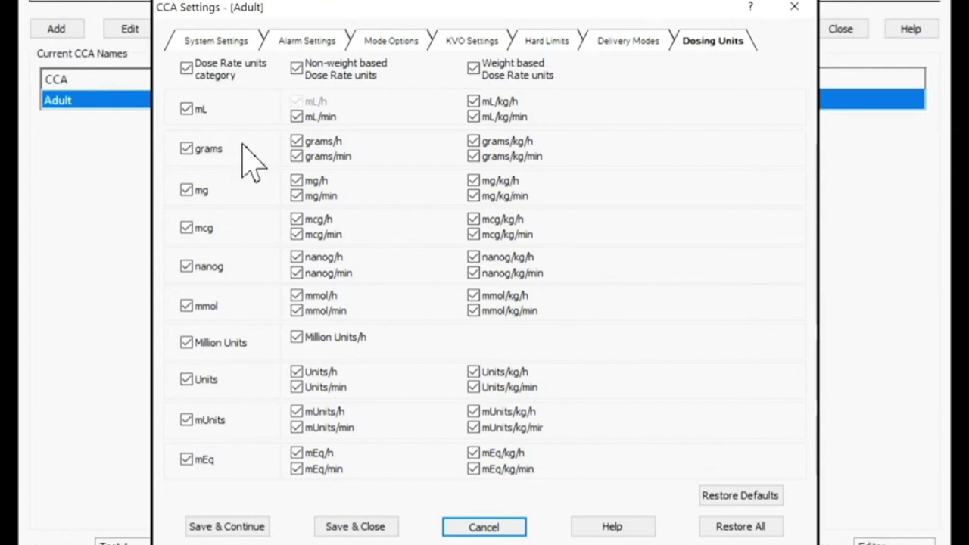
click(187, 342)
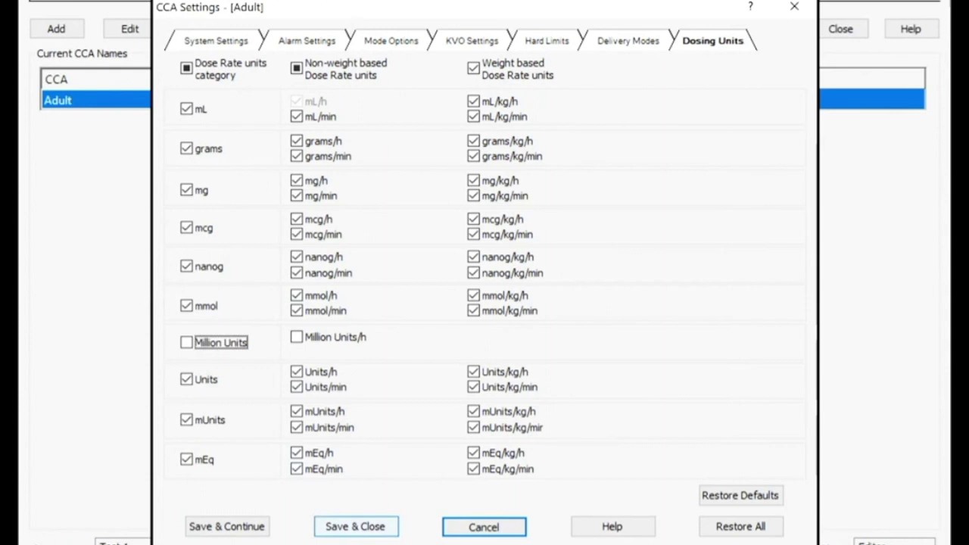
click(356, 526)
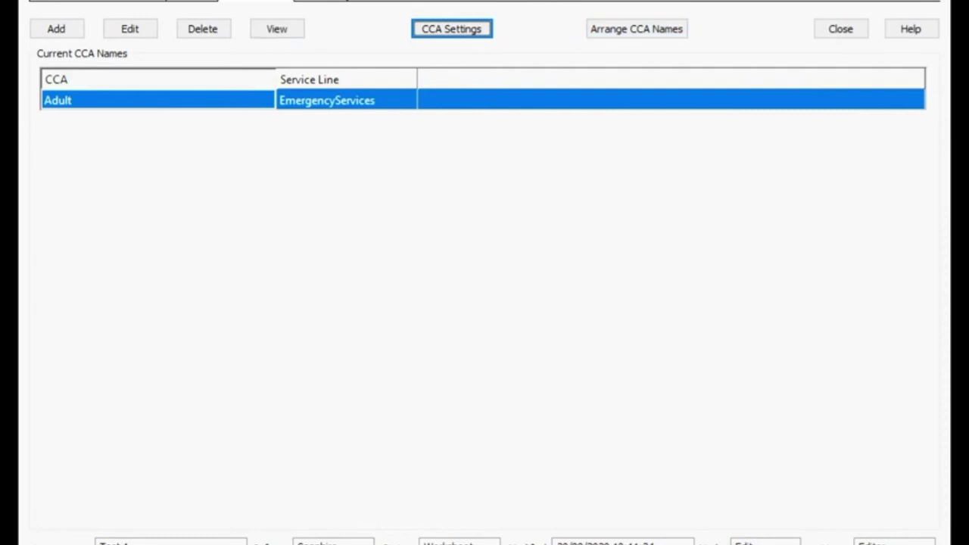
Try the Custom option for the worksheet's high level password and return it to Default.
key(ctrl+Tab)
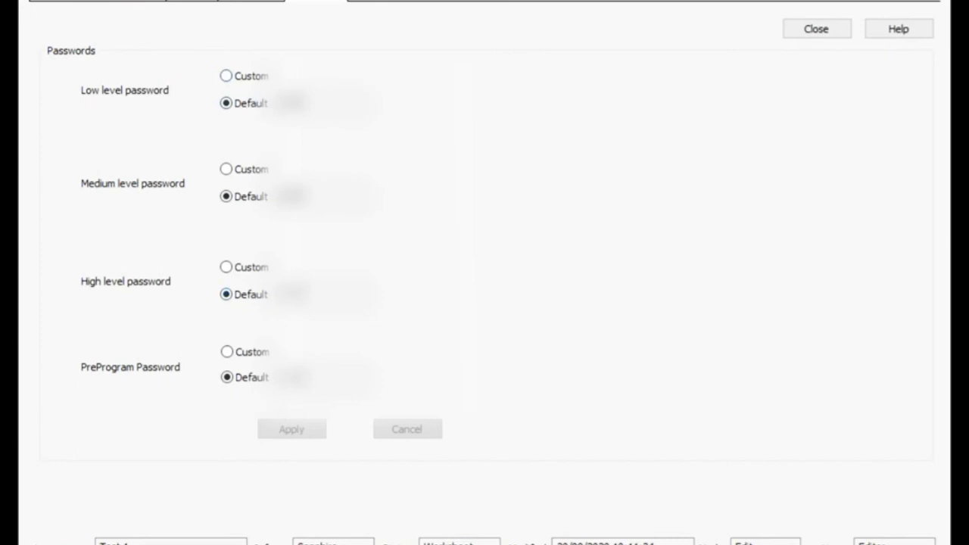
click(225, 266)
click(318, 267)
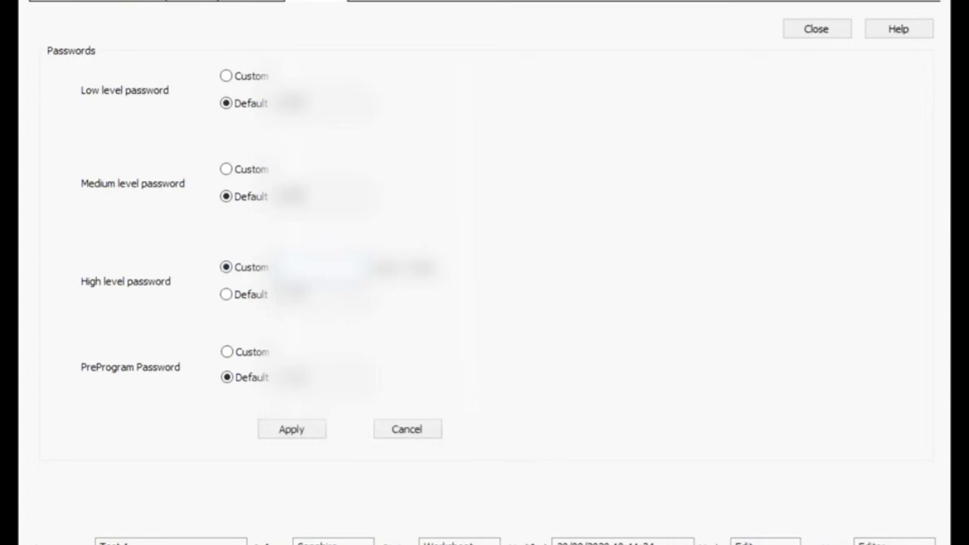
click(226, 294)
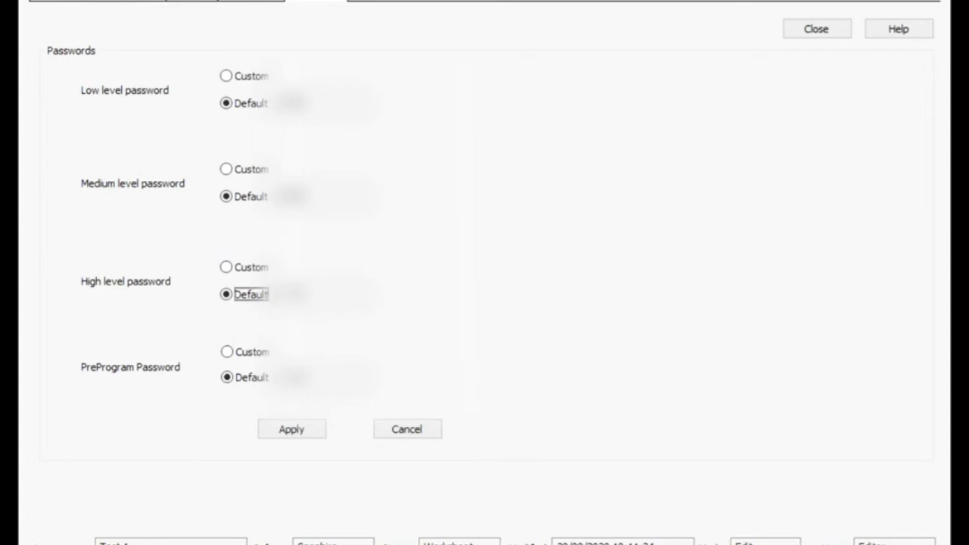
Close and reopen the Test 1 worksheet for editing, and choose Adult as the target list's CCA.
click(816, 29)
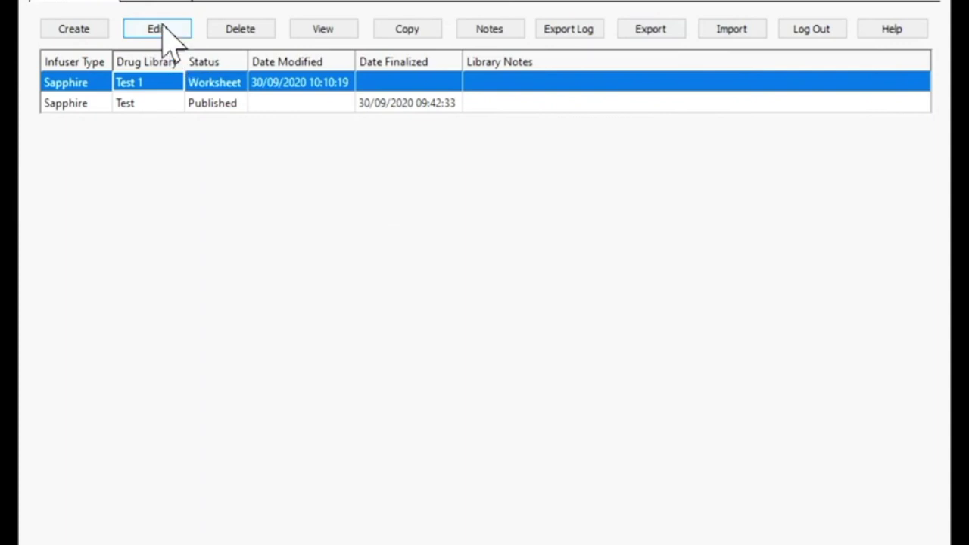
click(159, 30)
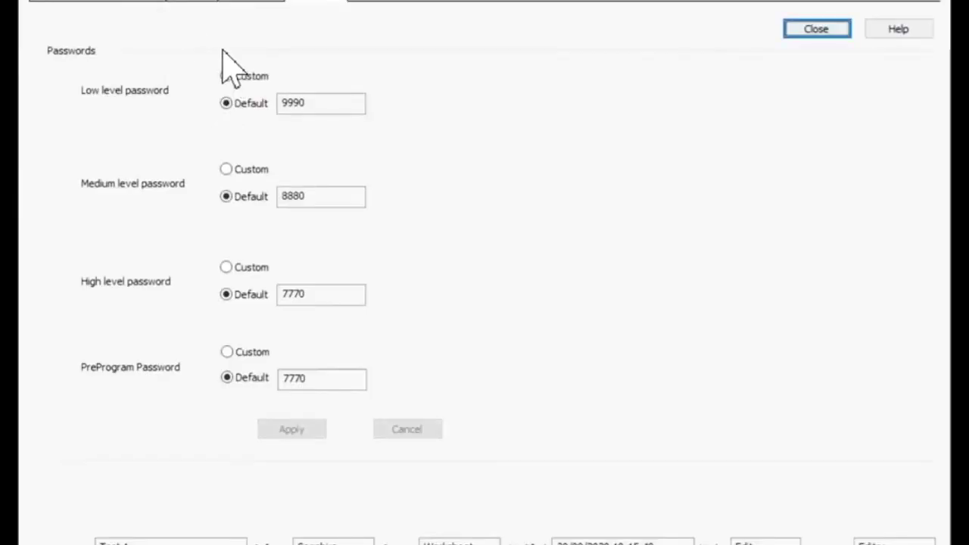
click(126, 6)
click(126, 88)
click(107, 119)
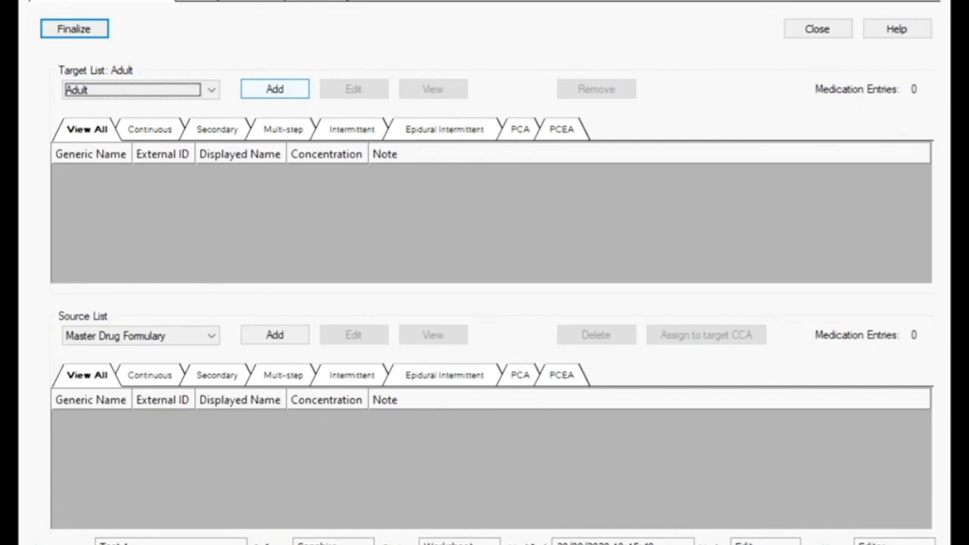
Start a new Amiodarone entry for the Adult target list with Cordarone as the second displayed name and Continuous as the delivery mode.
click(275, 89)
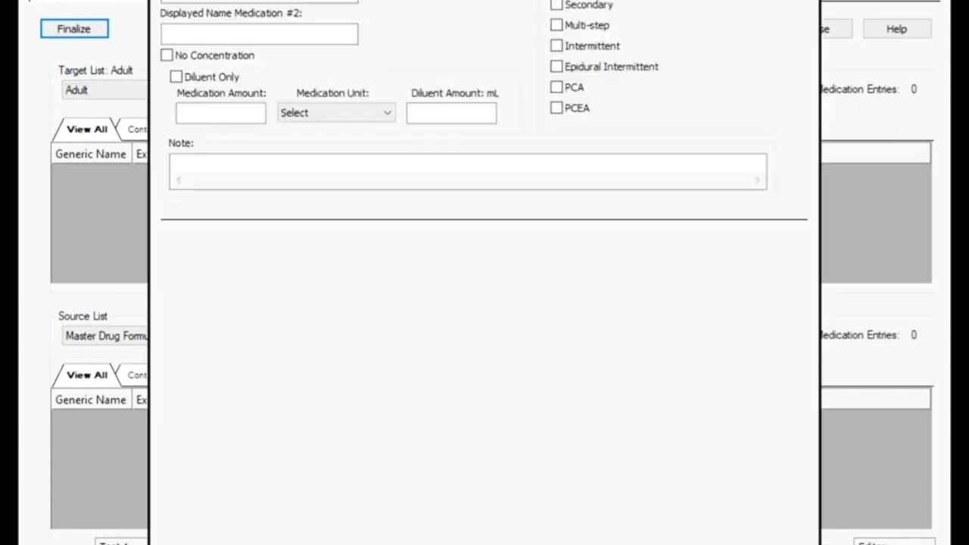
click(218, 3)
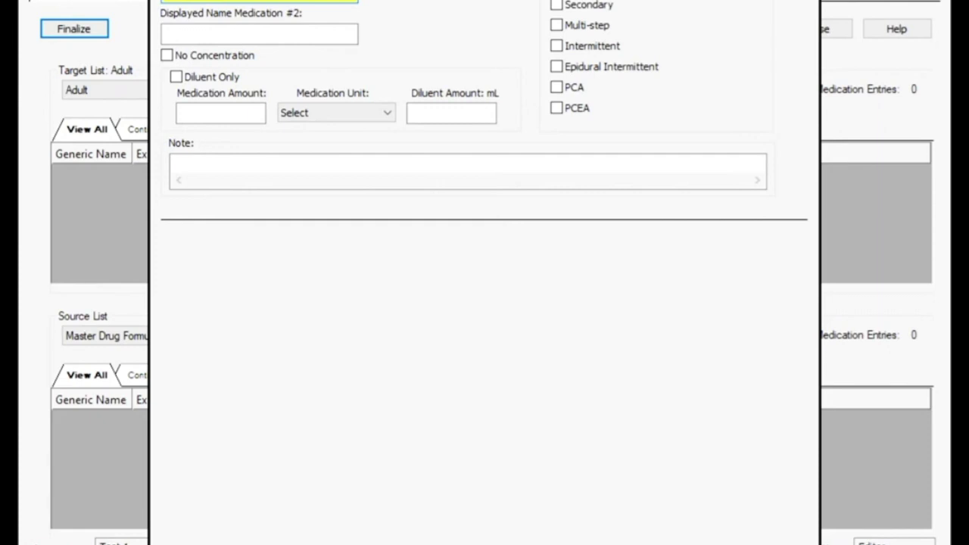
key(Tab)
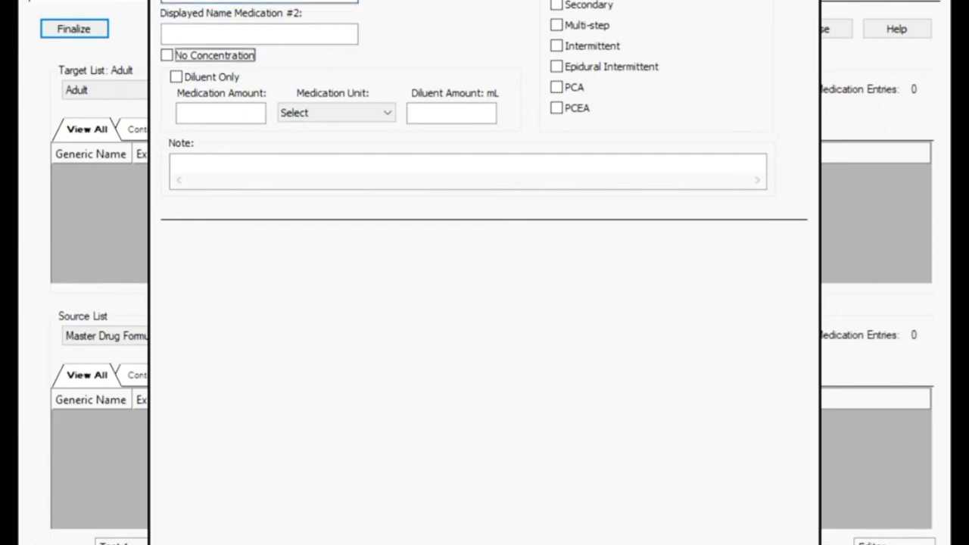
click(212, 33)
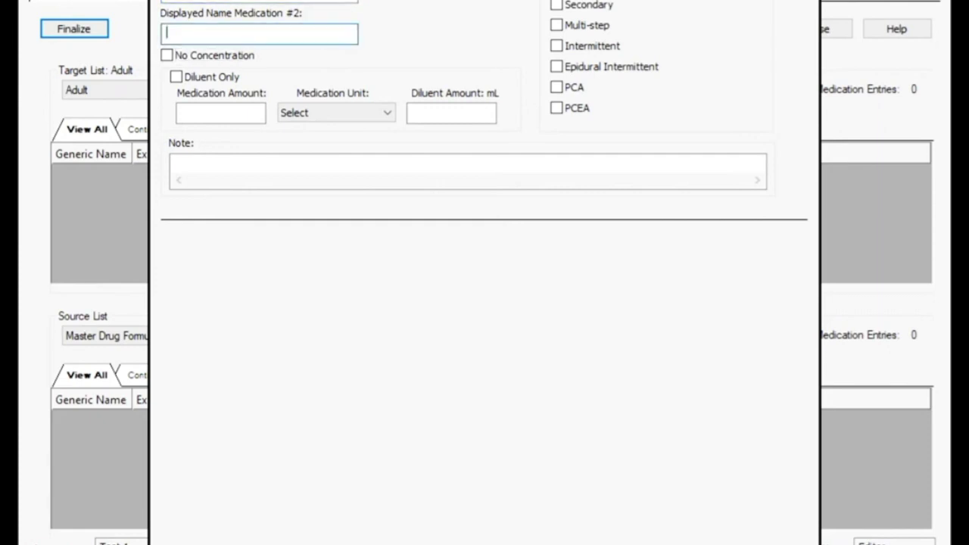
text(Cordarone)
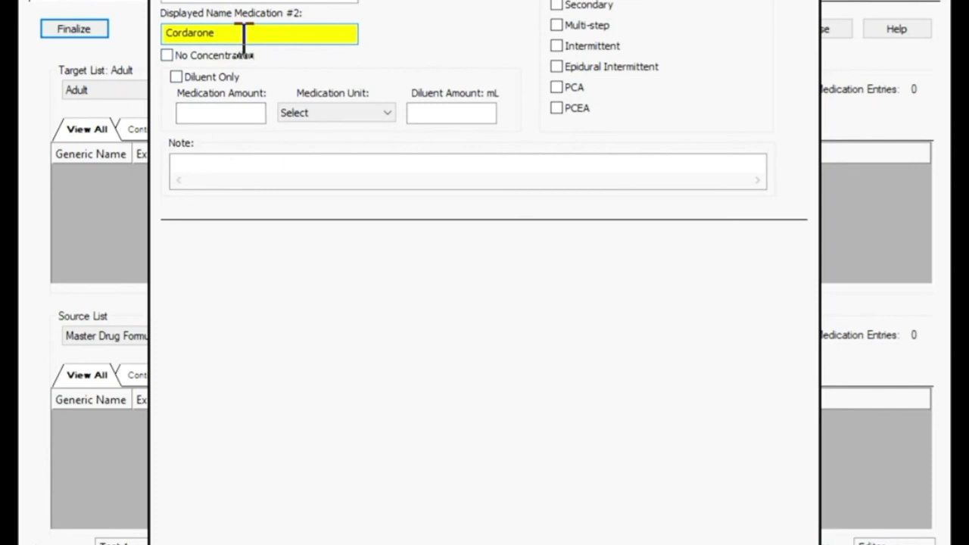
key(Tab)
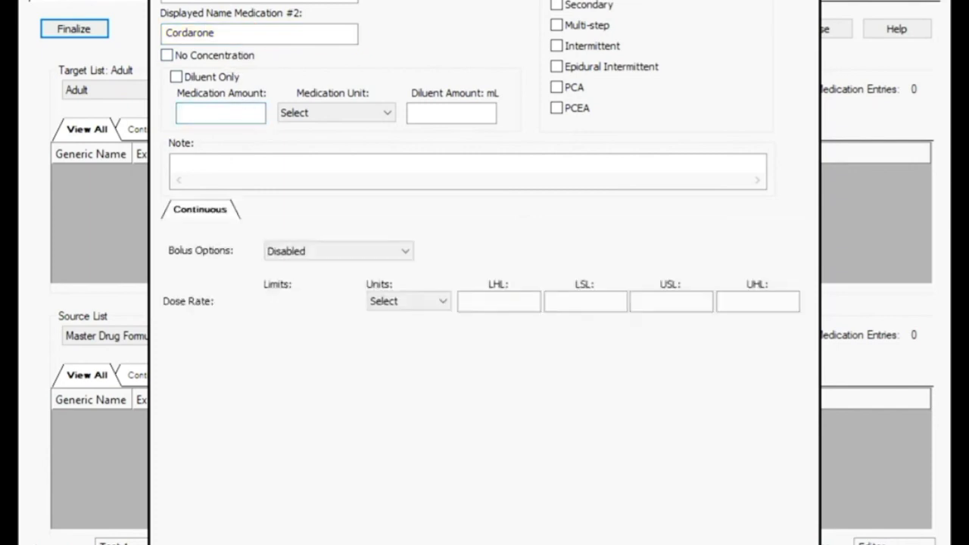
Set the medication's concentration to 150 mg in a diluent amount of 100 mL.
click(207, 57)
click(207, 56)
click(208, 55)
click(208, 55)
click(218, 118)
text(150)
key(Tab)
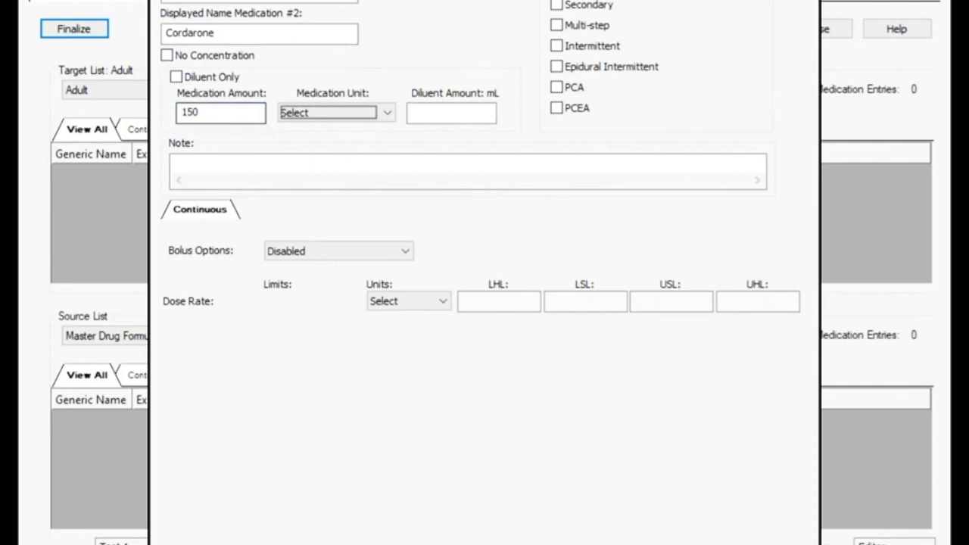
click(336, 112)
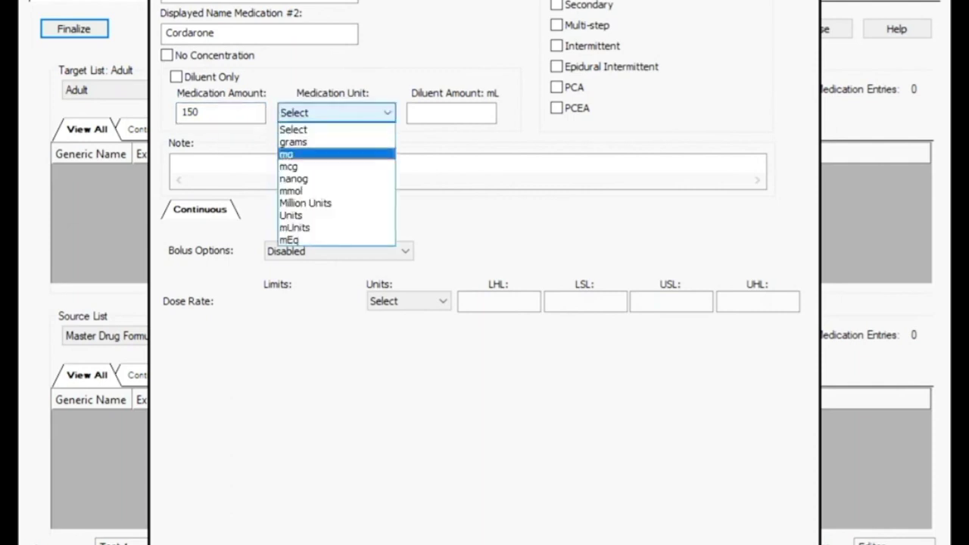
key(Return)
key(Tab)
text(100)
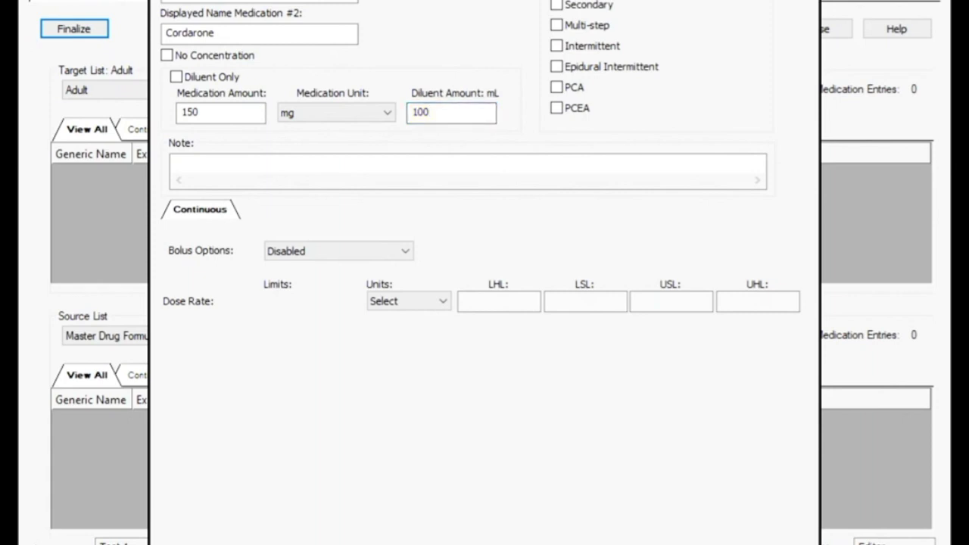
Set the continuous dose rate units to mL/h, go through the hard and soft limit fields, and save the medication.
click(408, 301)
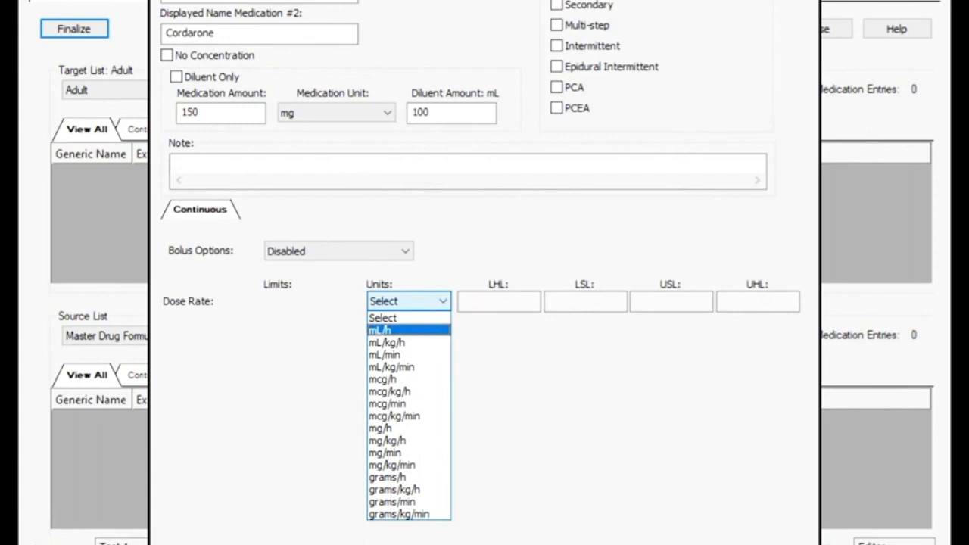
key(Return)
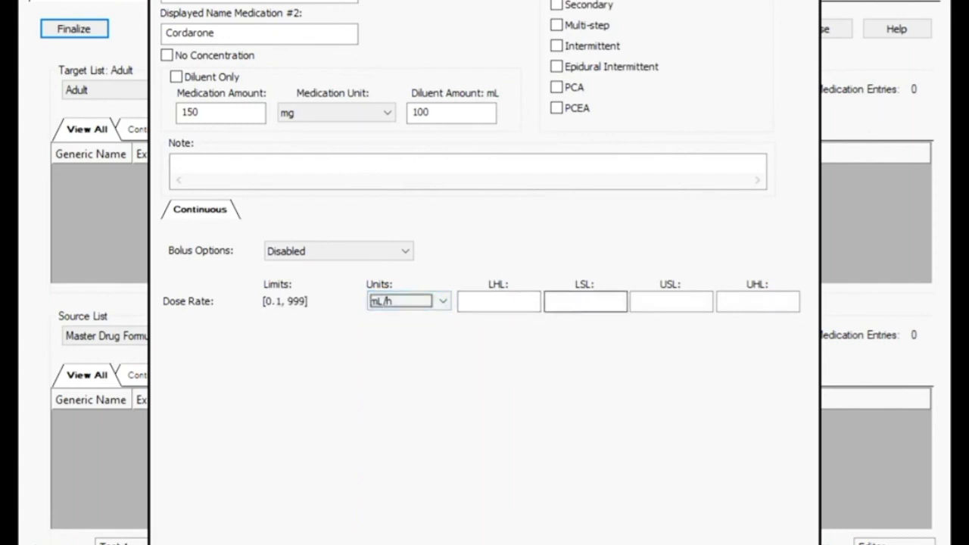
key(Tab)
click(499, 301)
click(758, 301)
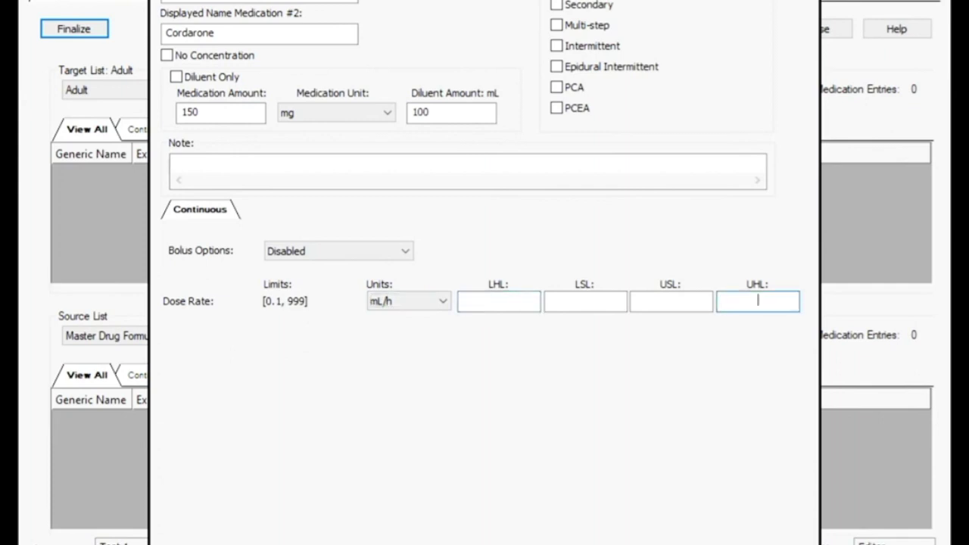
click(670, 301)
click(584, 301)
click(499, 300)
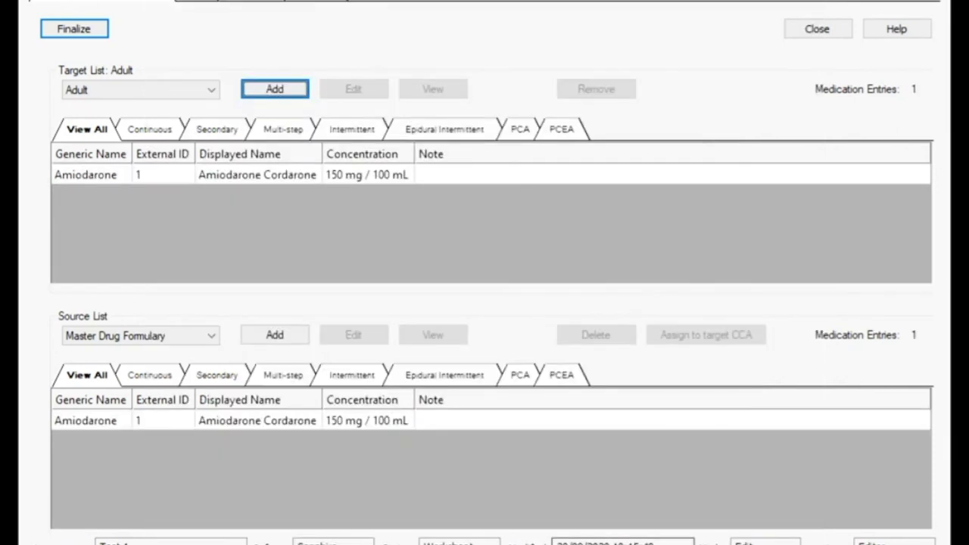
Start another Amiodarone entry for the Adult target list with Cordarone as the second displayed name.
click(257, 174)
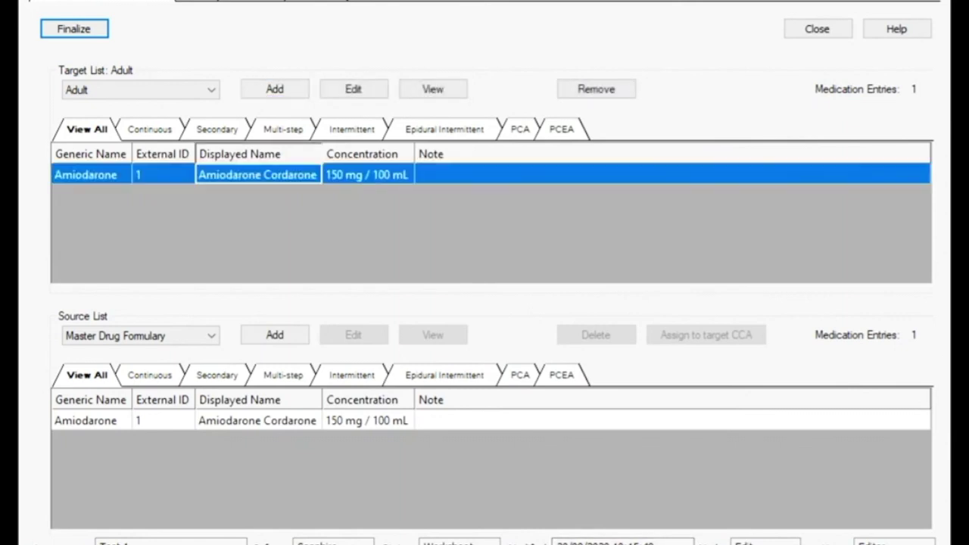
click(258, 154)
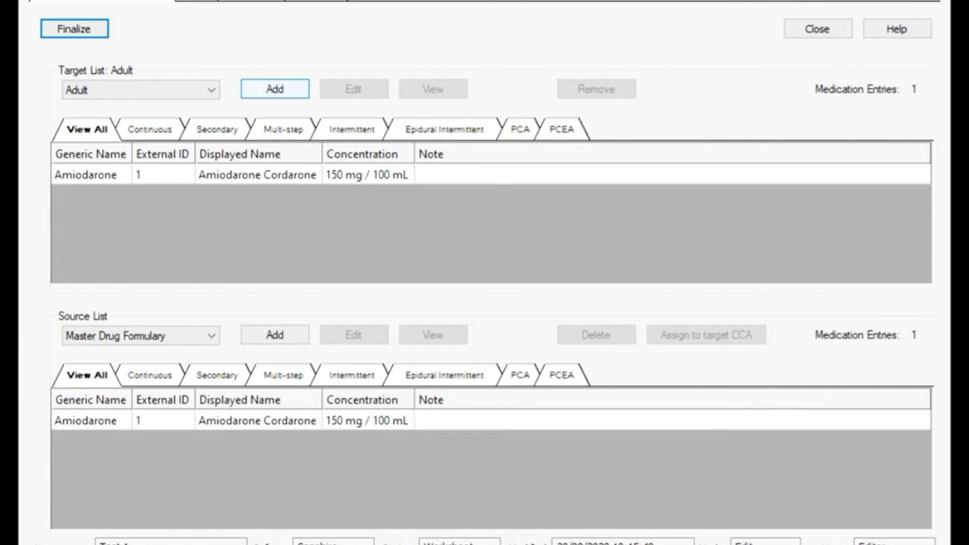
click(275, 89)
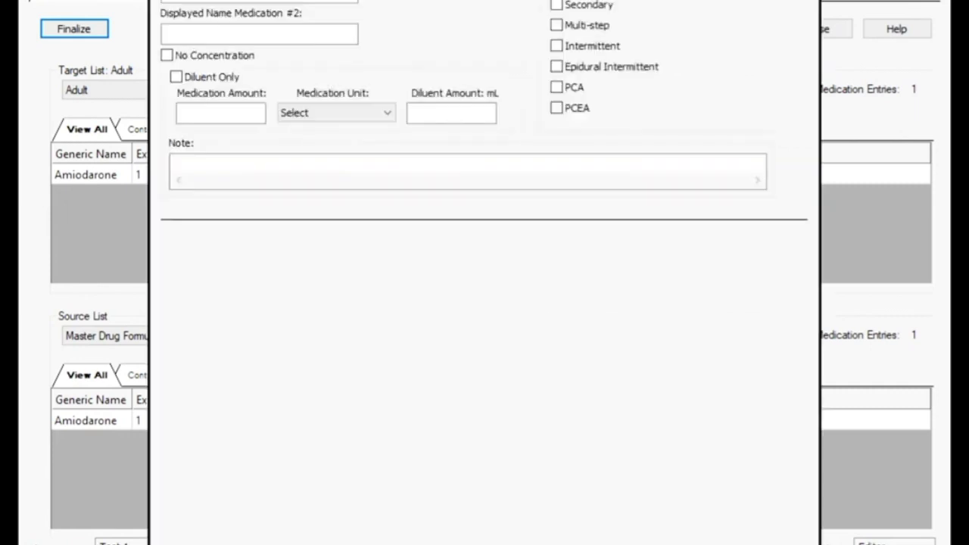
click(230, 3)
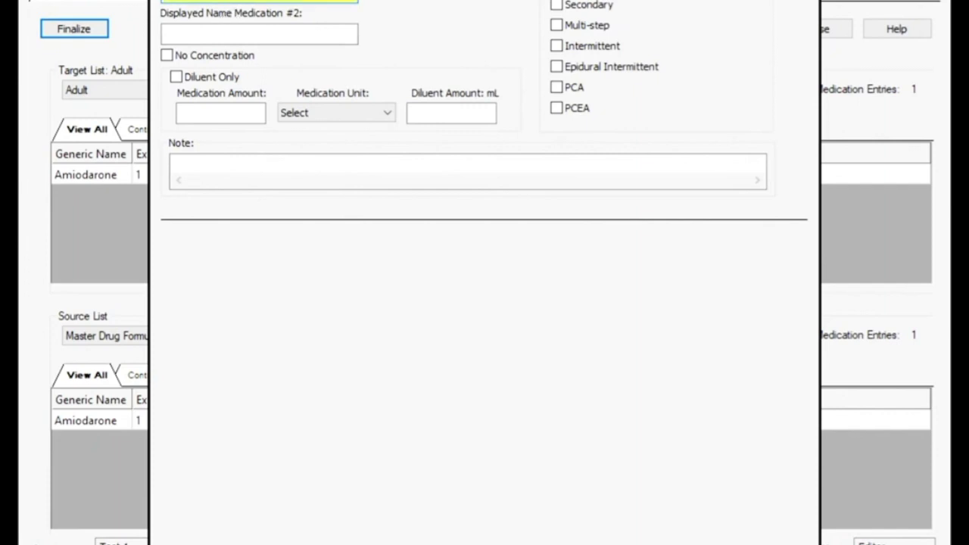
click(240, 32)
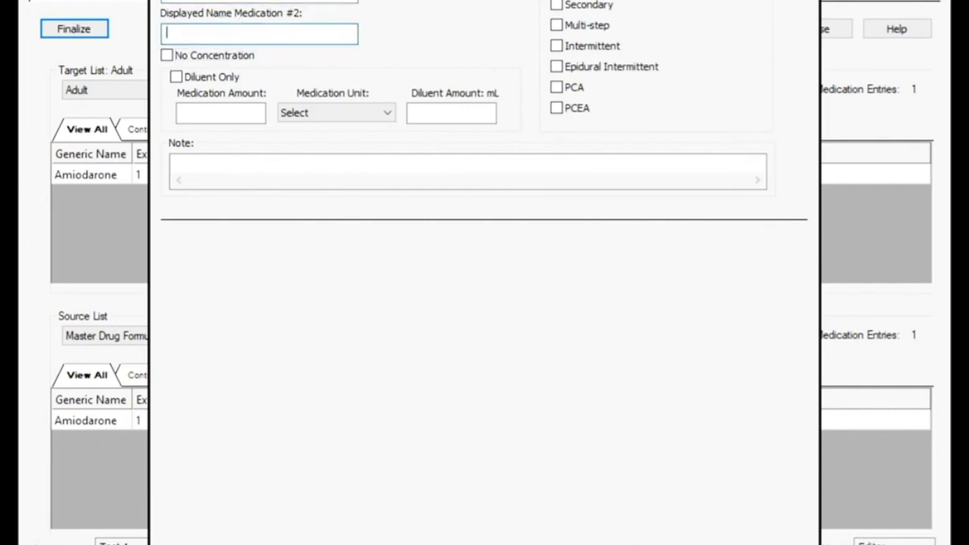
text(Cordarone)
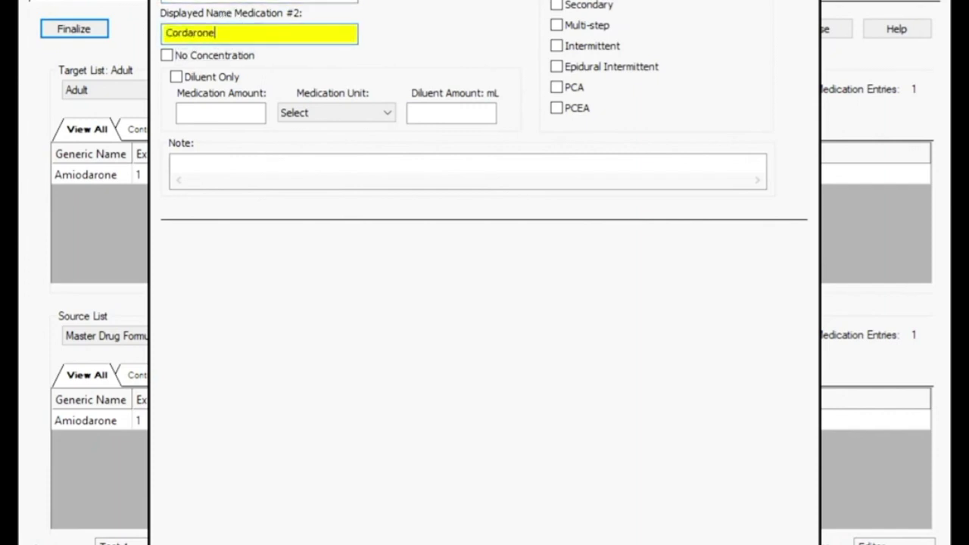
Set the new Amiodarone entry's concentration to 100 mg in a diluent amount of 100 mL.
click(207, 117)
text(100)
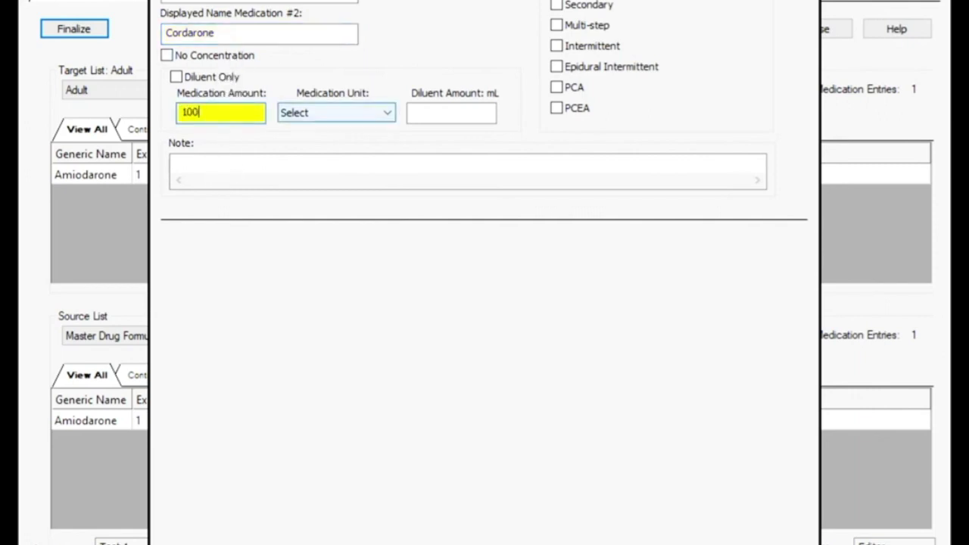
click(336, 112)
click(336, 153)
click(428, 113)
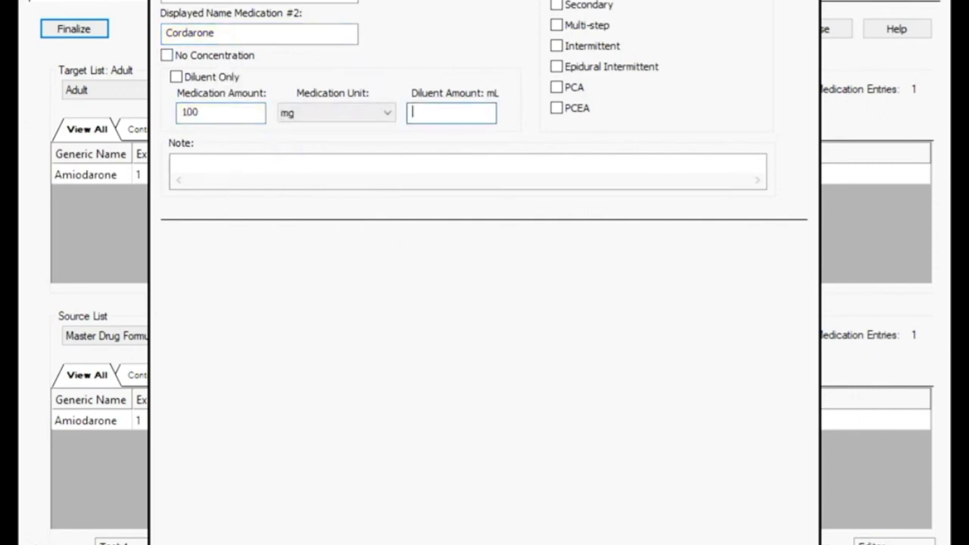
text(100)
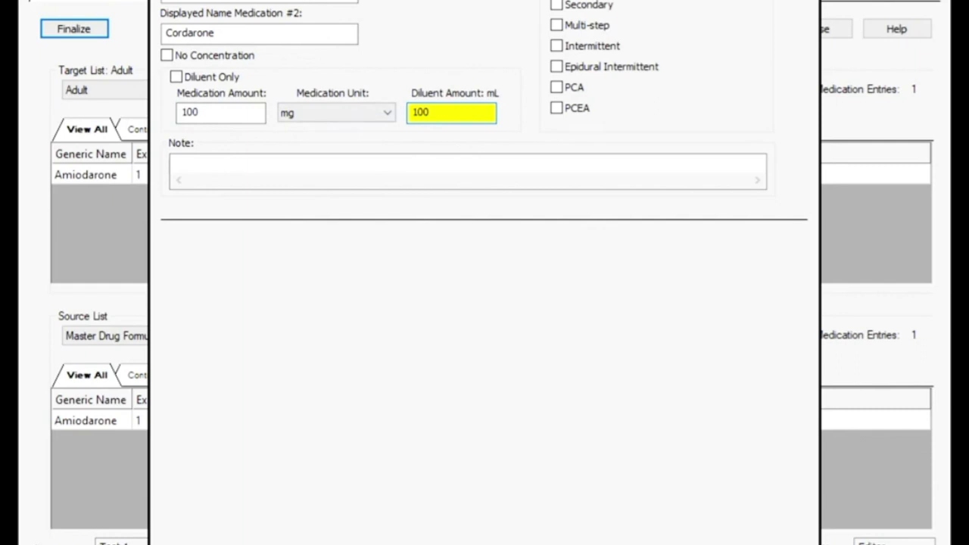
Enable the Continuous delivery mode with dose rate units of mL/h, and save the 100 mg Amiodarone entry.
key(Tab)
key(Tab)
click(409, 301)
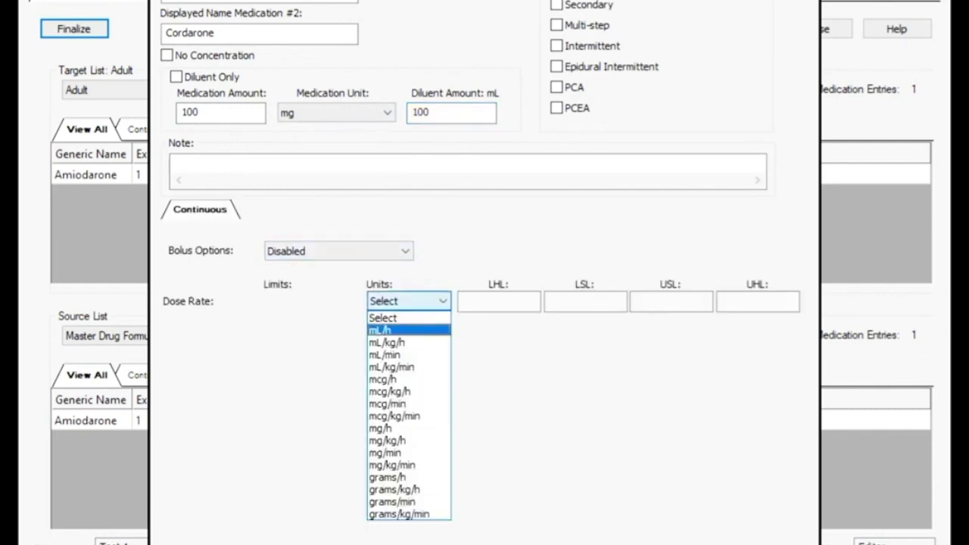
click(407, 329)
click(215, 121)
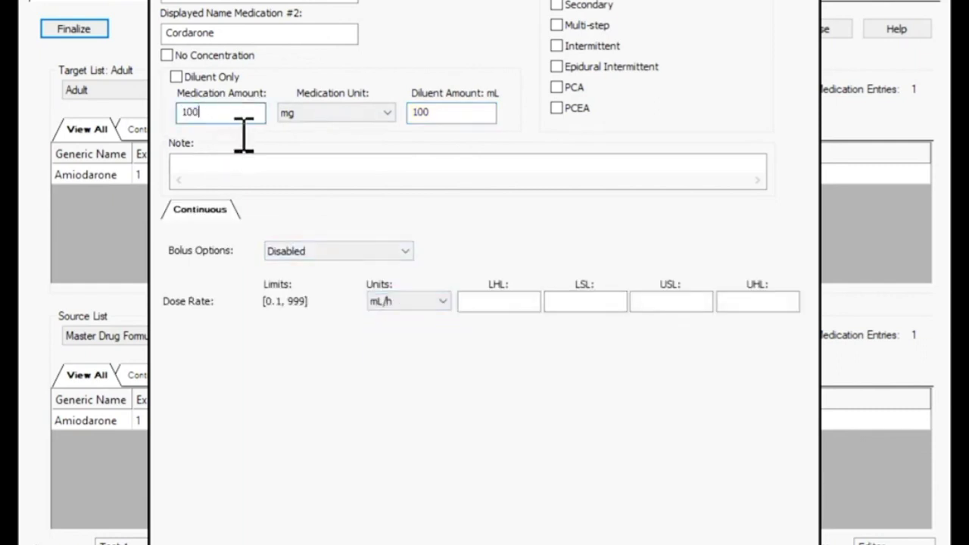
key(Return)
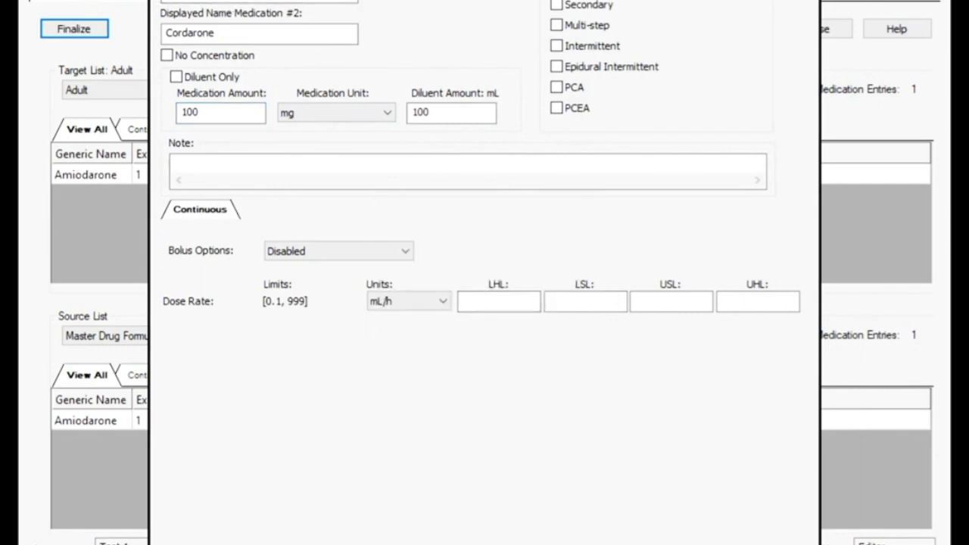
key(Return)
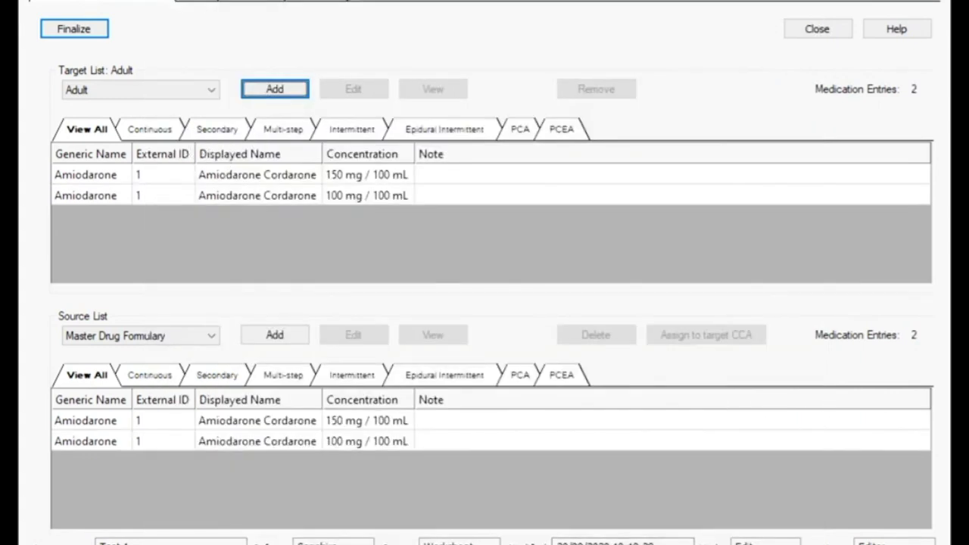
Start a third medication entry for the Adult list with Amiodarone and Cordarone as the two displayed names.
key(Return)
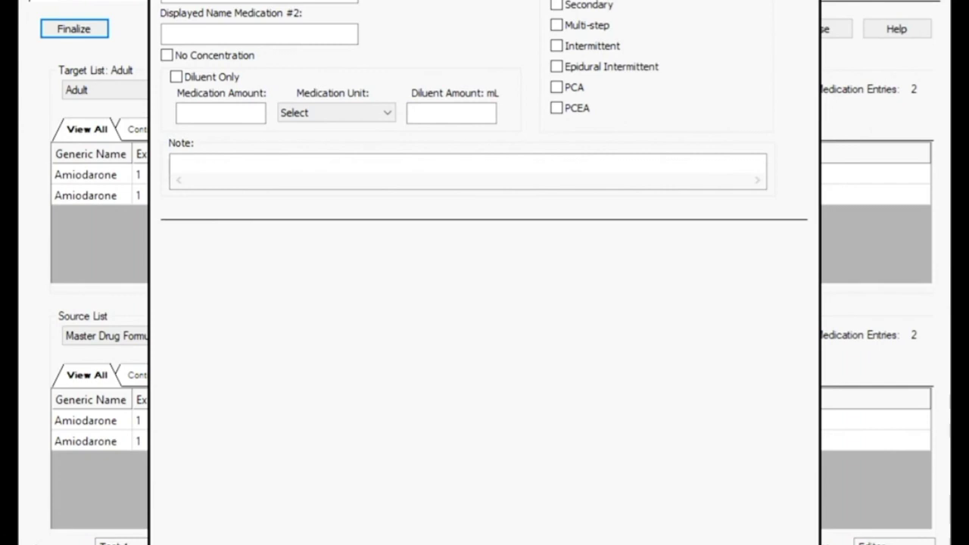
scroll(235, 7, up, 1)
click(231, 29)
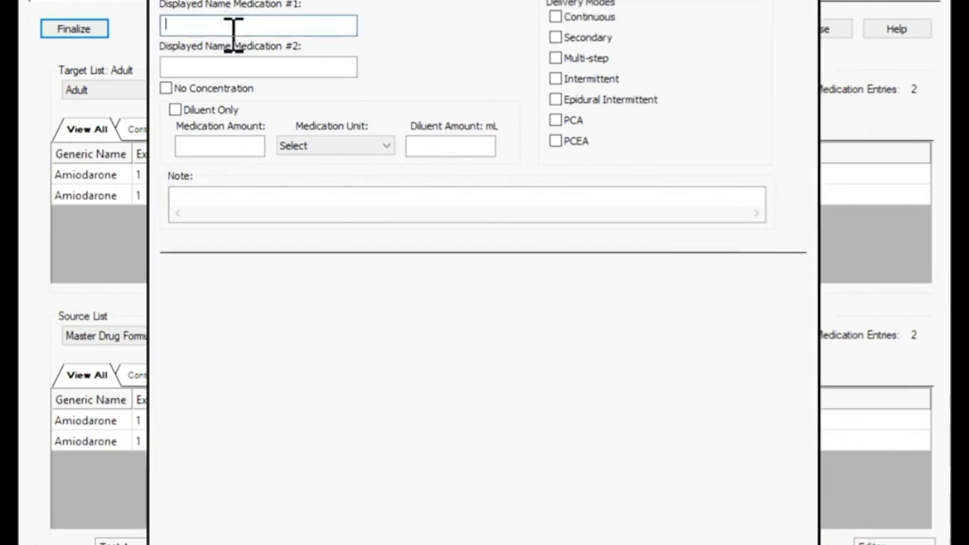
text(A)
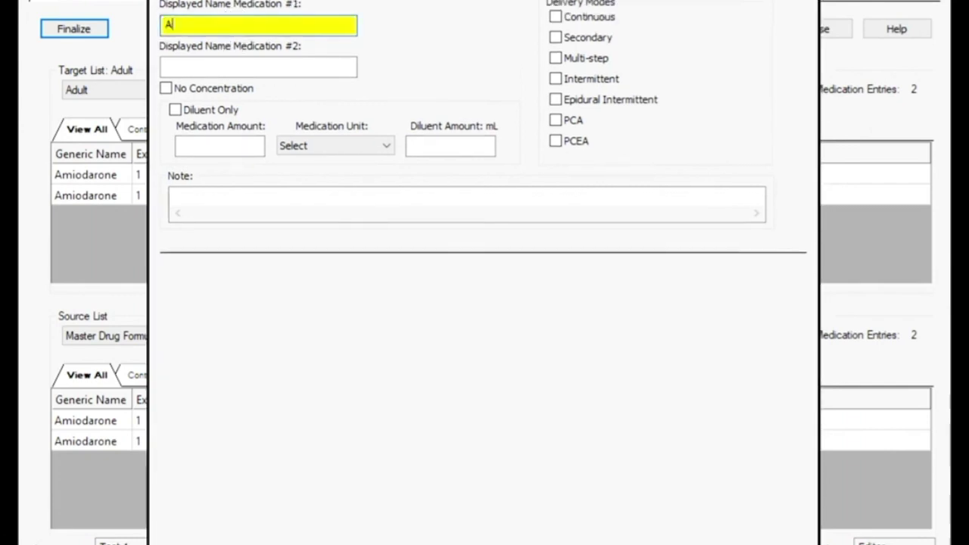
text(miodarone)
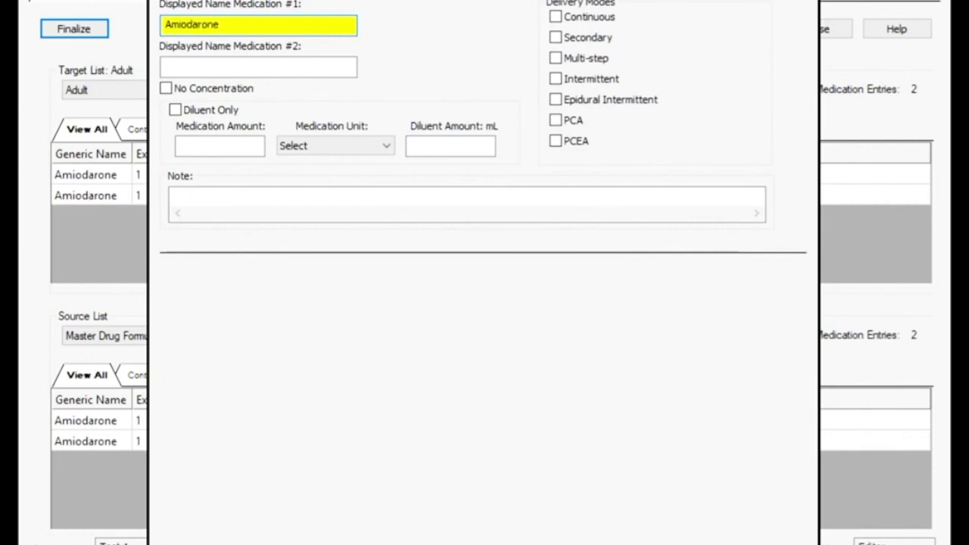
key(Tab)
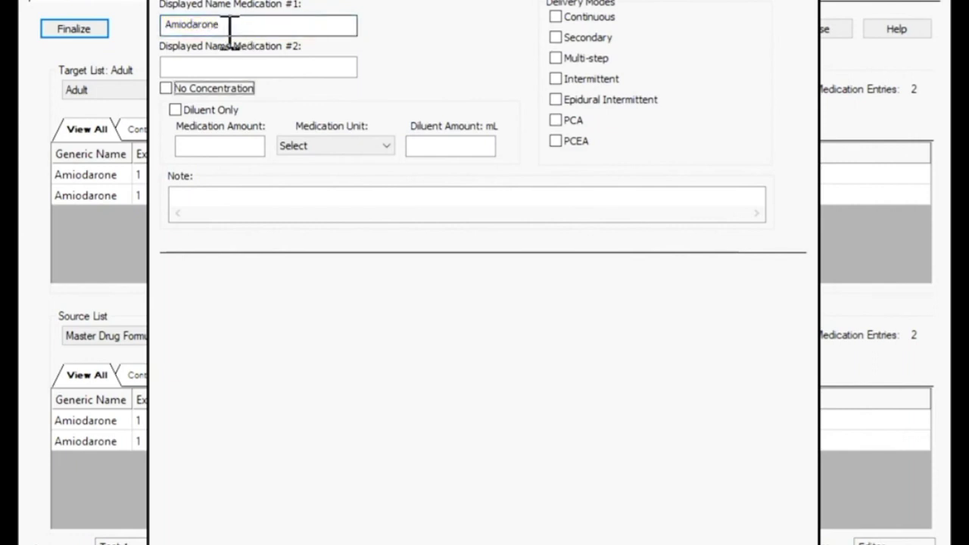
click(221, 71)
text(Co)
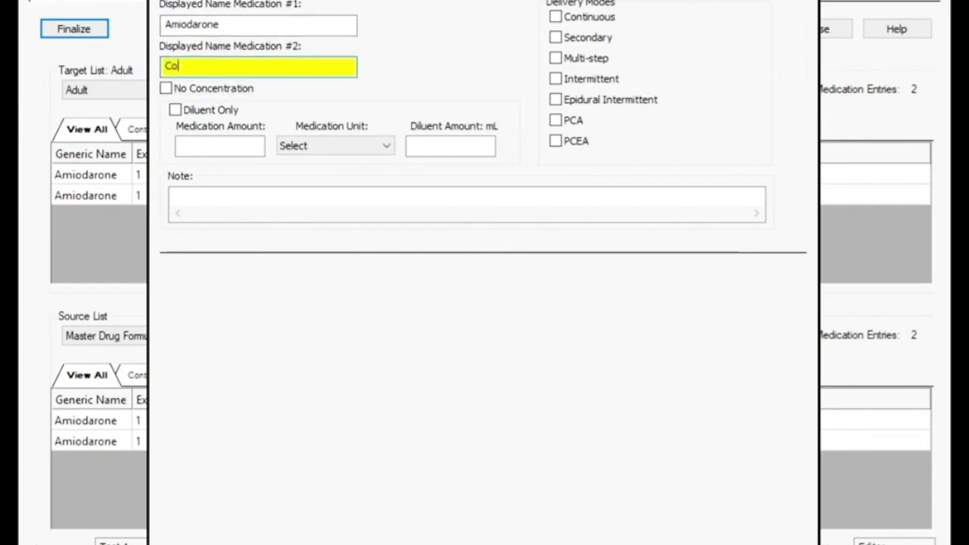
text(rdarone)
Set the third entry's medication amount to 150 mg, leaving the diluent amount blank.
click(227, 147)
text(50)
key(Tab)
click(335, 145)
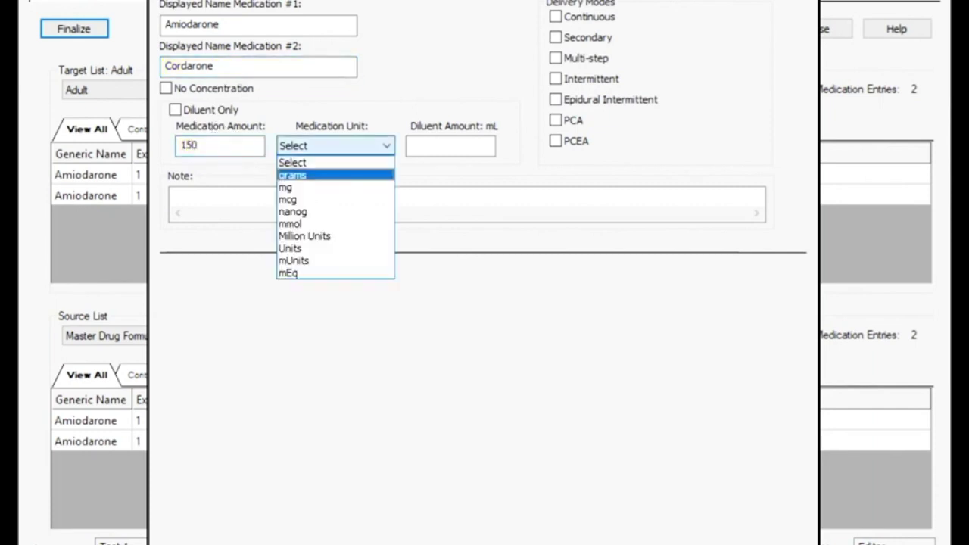
click(336, 186)
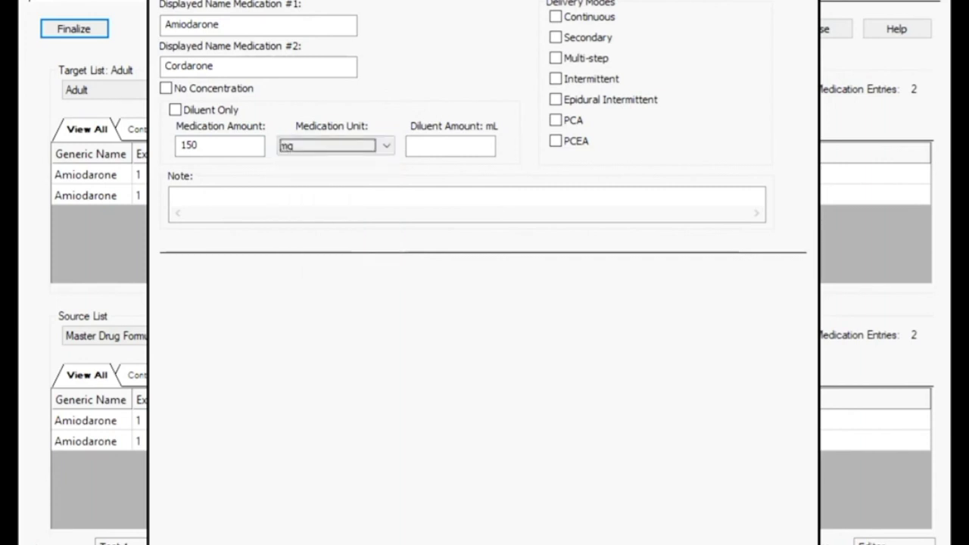
Enable Continuous delivery with dose rate units of mL/h, and save the Amiodarone entry with the open diluent amount.
click(555, 17)
key(Tab)
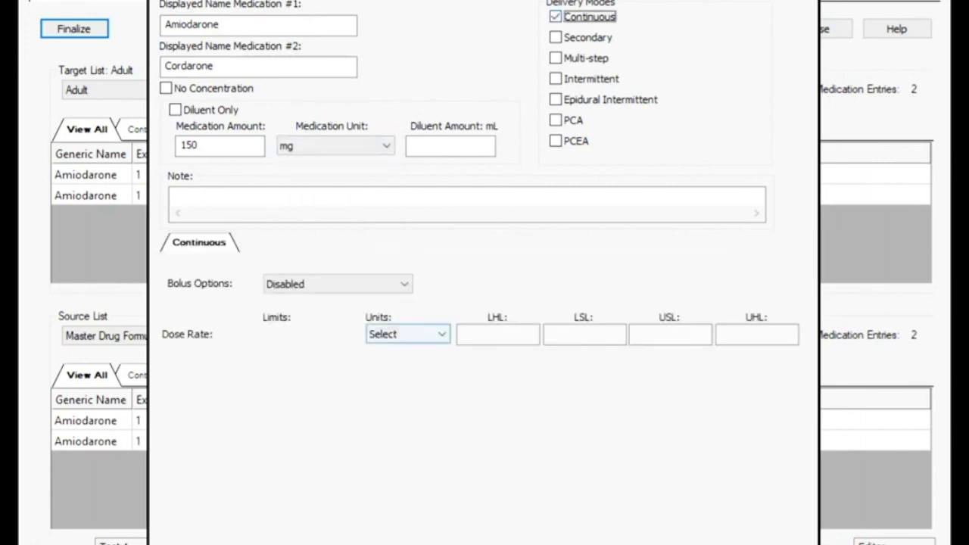
key(alt+Down)
key(Down)
key(Return)
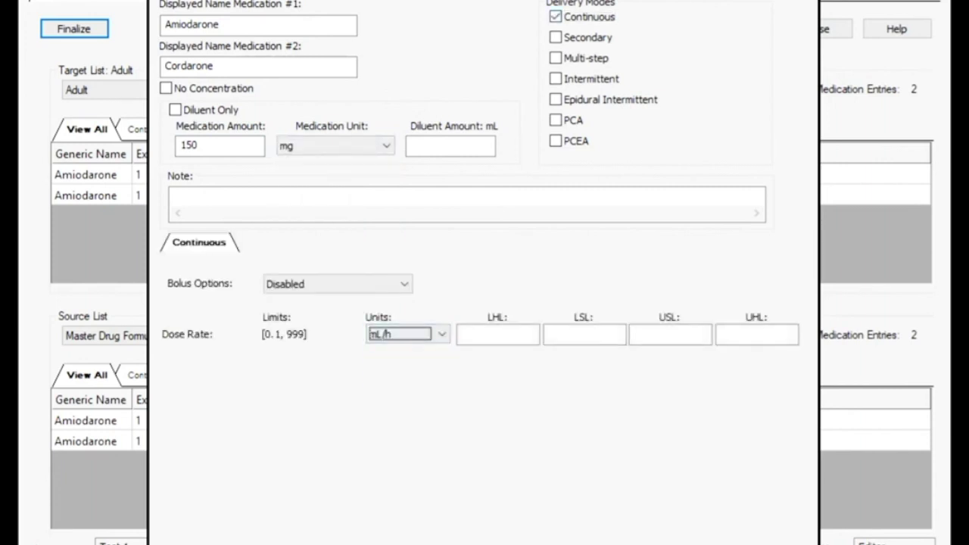
key(Return)
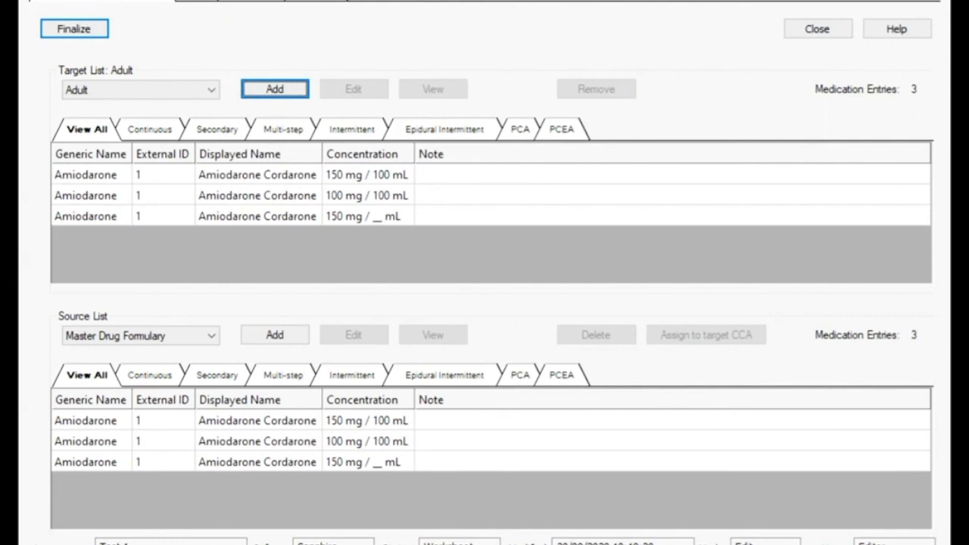
Start a new Sodium Chloride entry for the Adult target list with Sodium Chloride as the first displayed name.
click(275, 88)
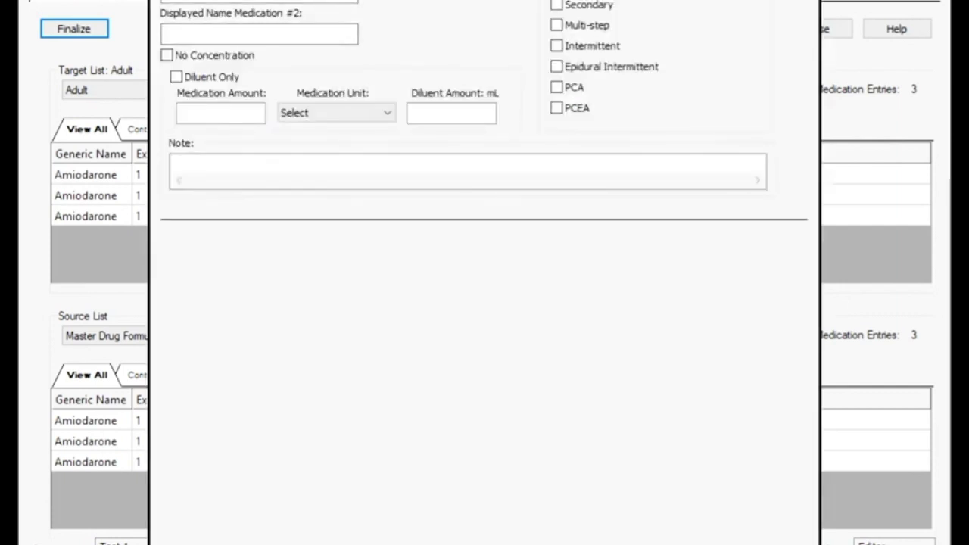
click(231, 2)
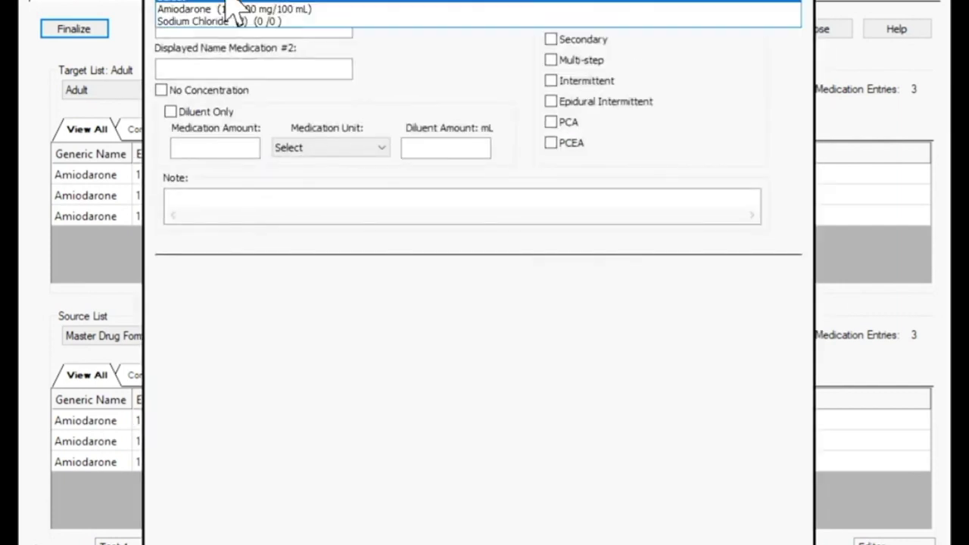
click(217, 23)
click(255, 30)
text(Sod)
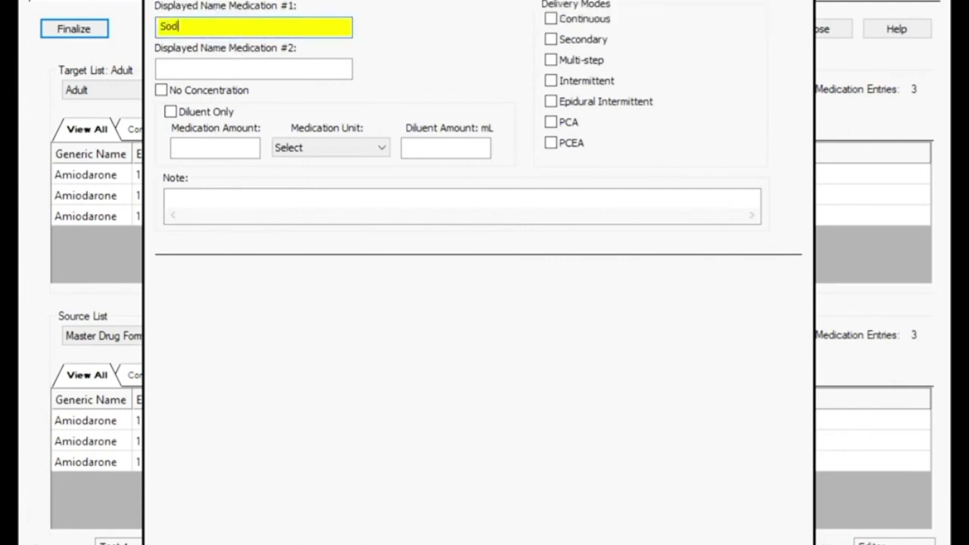
text(ium Chloride)
Enable the Continuous delivery mode for Sodium Chloride and mark it as No Concentration.
click(550, 18)
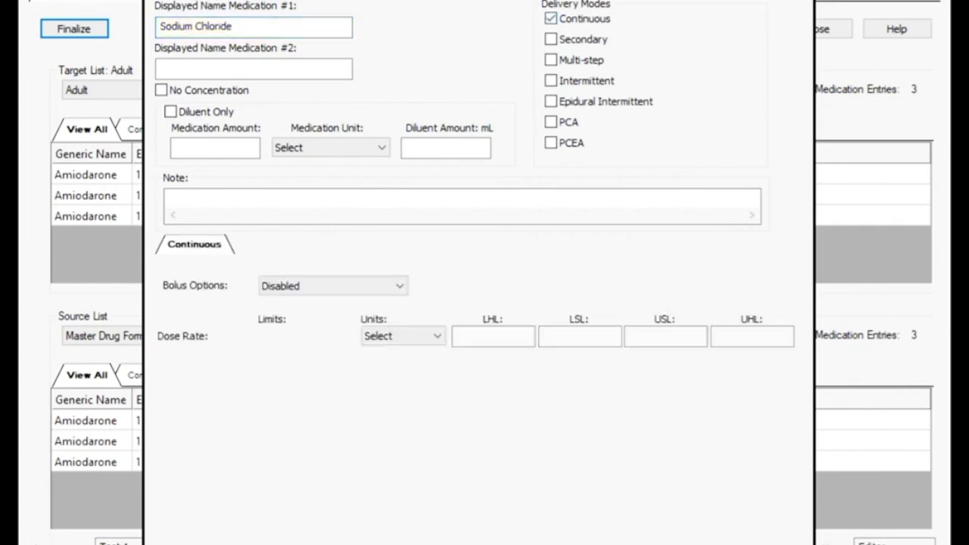
click(161, 90)
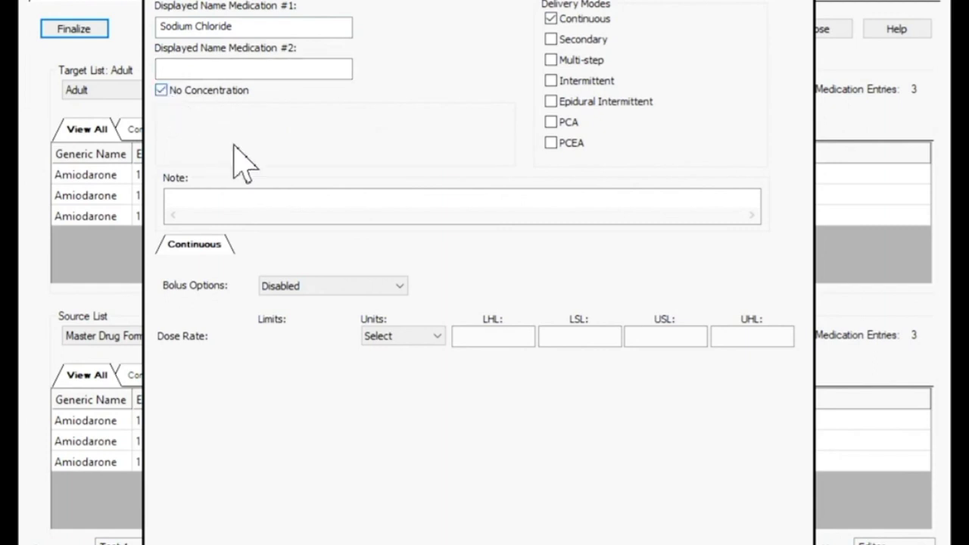
key(Tab)
key(Tab)
key(Tab)
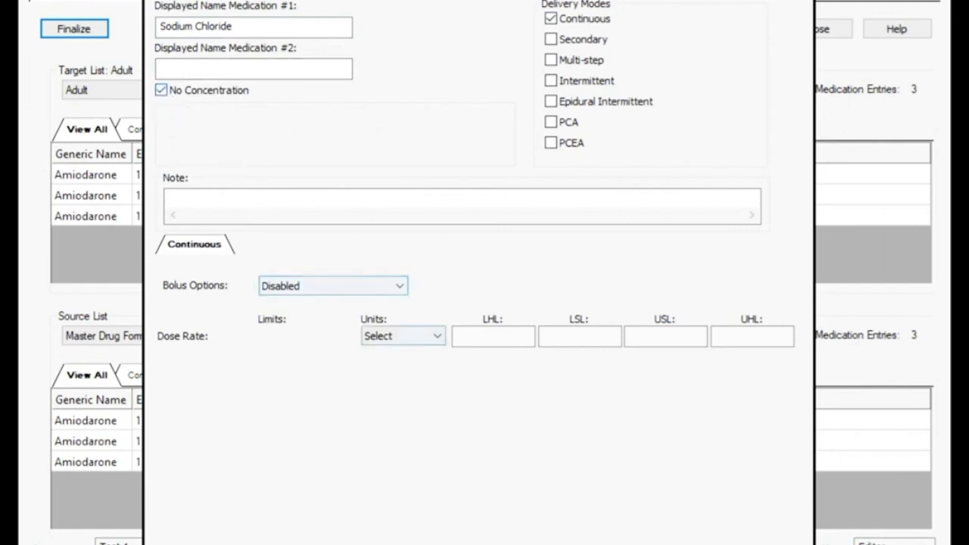
Set Sodium Chloride's dose rate units to mL/h and save it, then select the Amiodarone entry with the blank diluent amount.
click(402, 336)
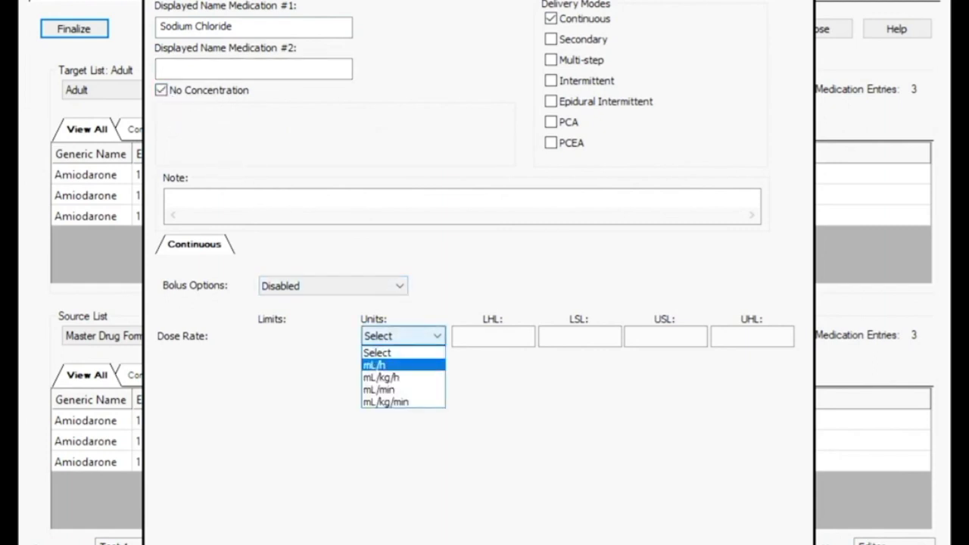
key(Return)
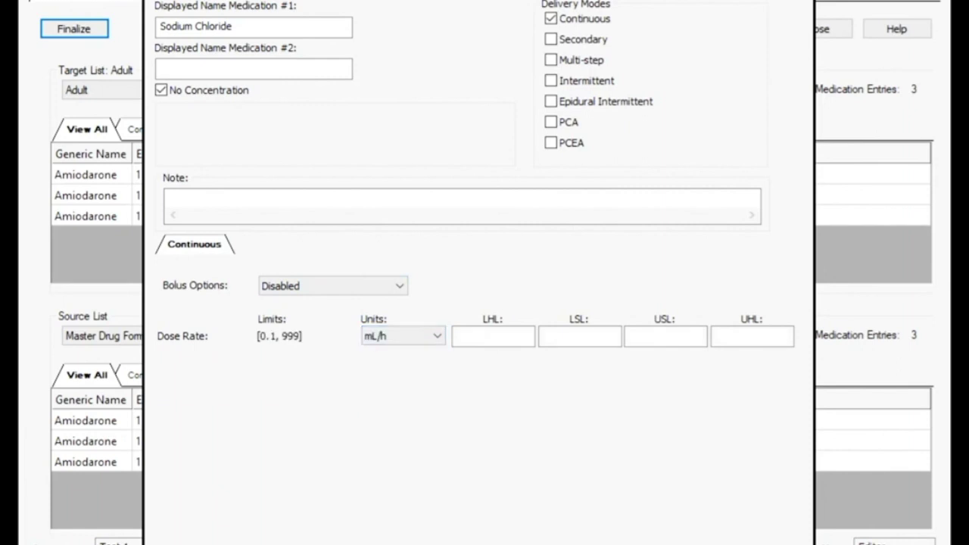
key(Return)
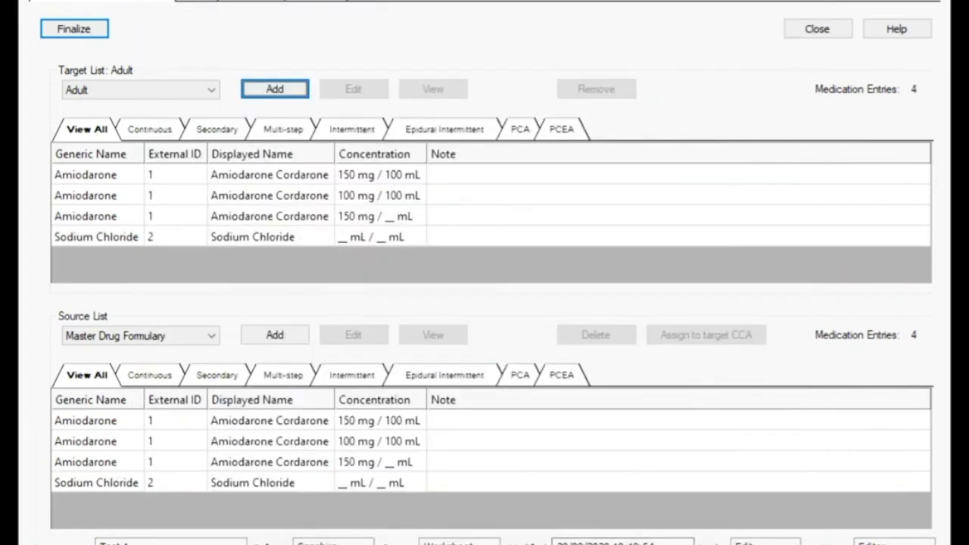
click(380, 236)
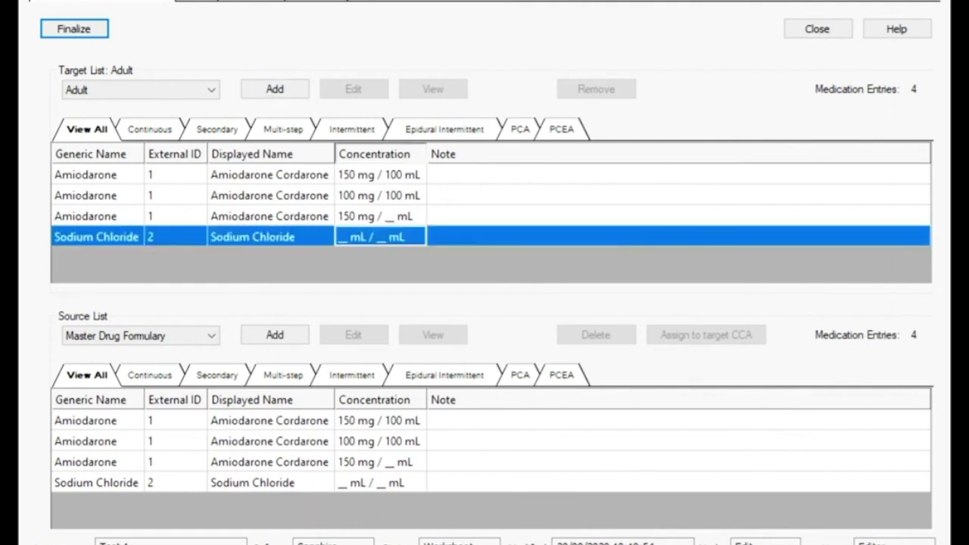
click(380, 216)
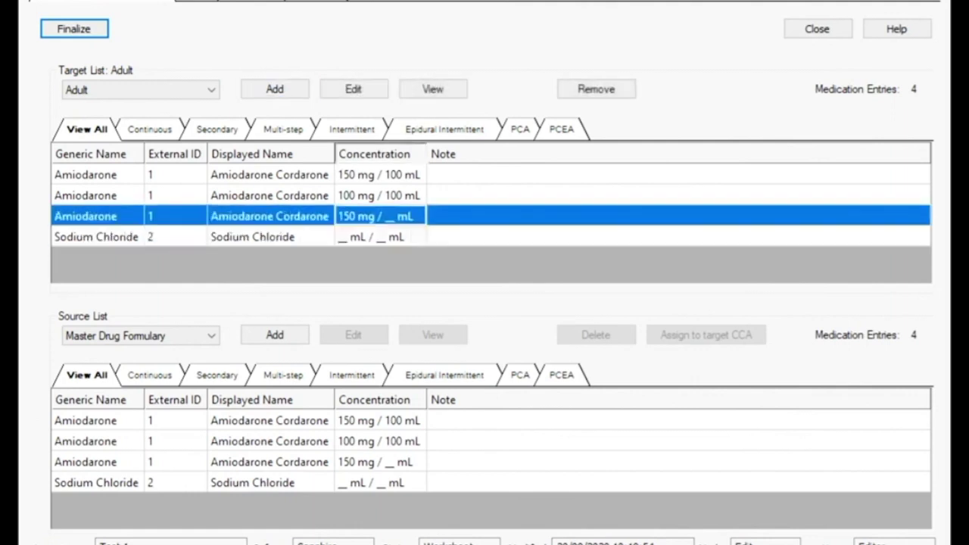
Review the Amiodarone and Sodium Chloride entries in the Adult target list, and close the Test 1 worksheet.
click(380, 196)
click(380, 174)
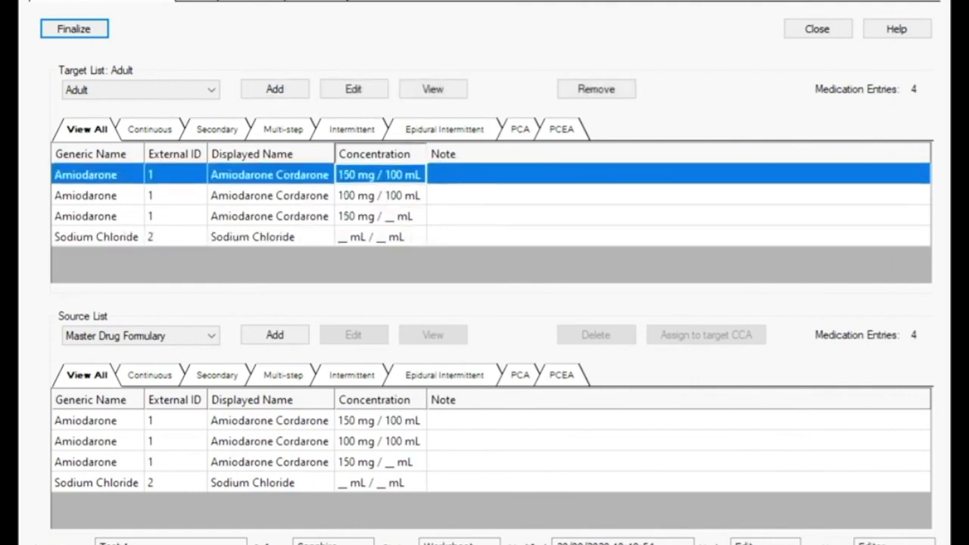
click(380, 236)
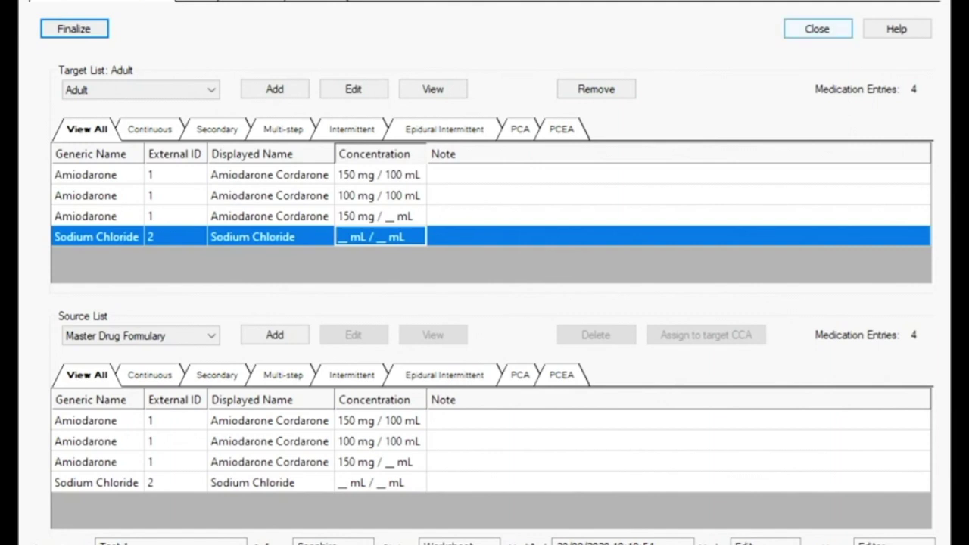
click(818, 29)
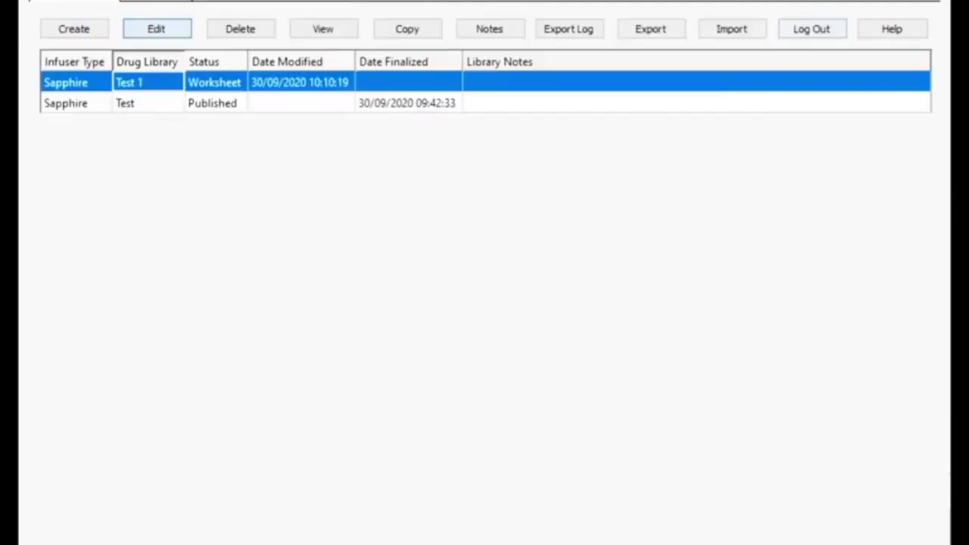
Delete the published Sapphire drug library named Test.
click(208, 104)
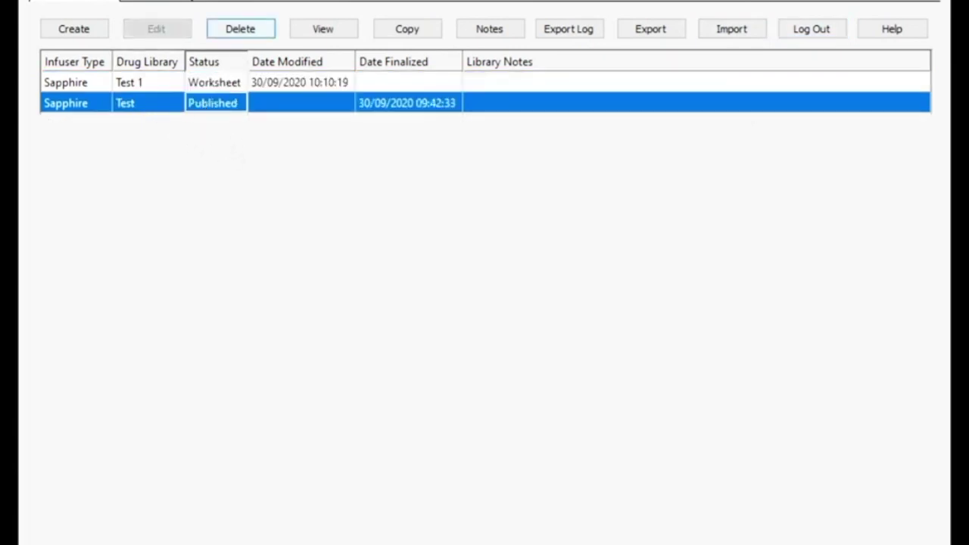
click(241, 28)
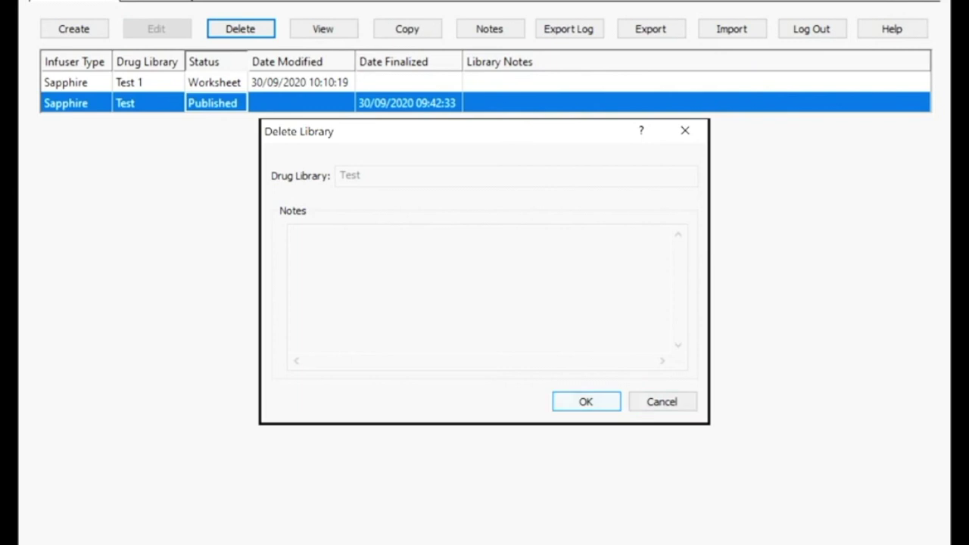
click(586, 401)
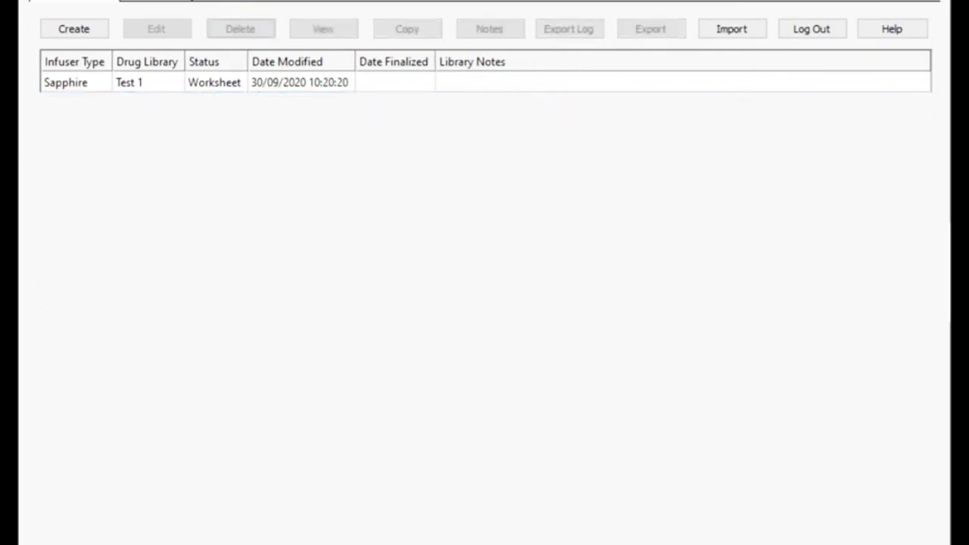
Reopen the Test 1 worksheet for editing and finalize it as the published library, then select it in the library list.
click(200, 85)
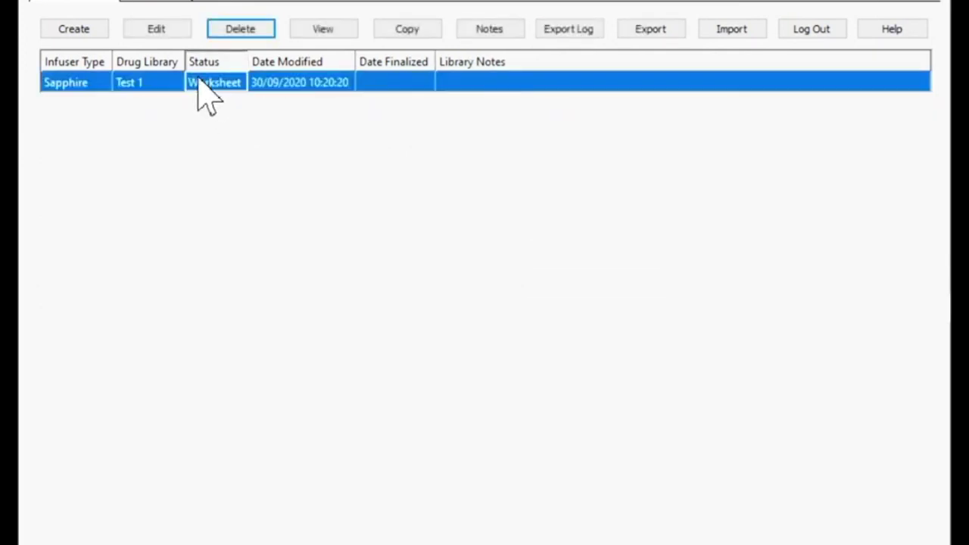
click(156, 29)
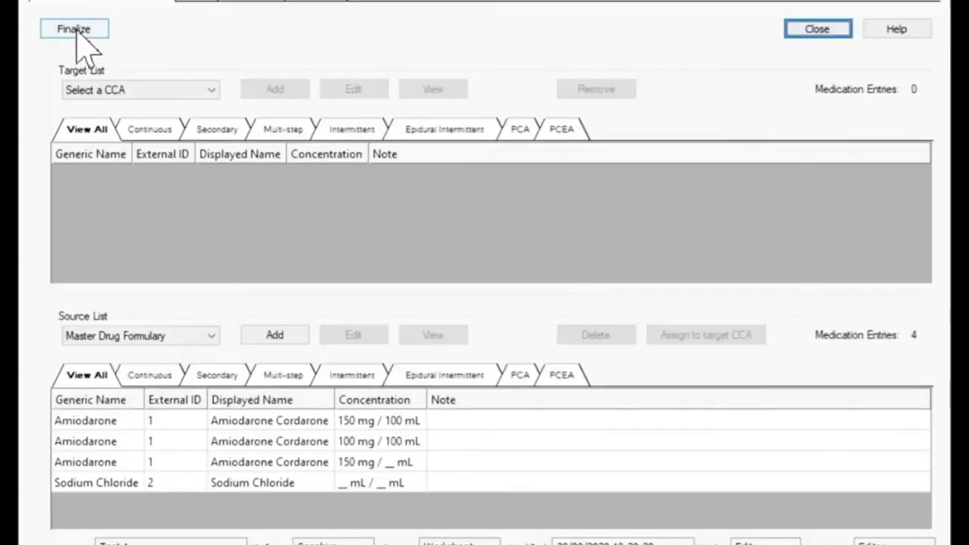
click(75, 30)
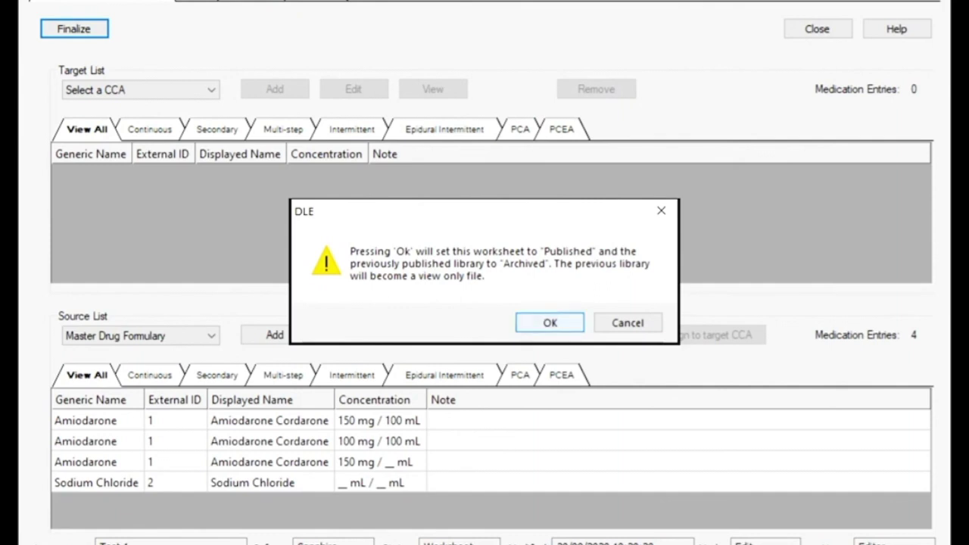
key(Return)
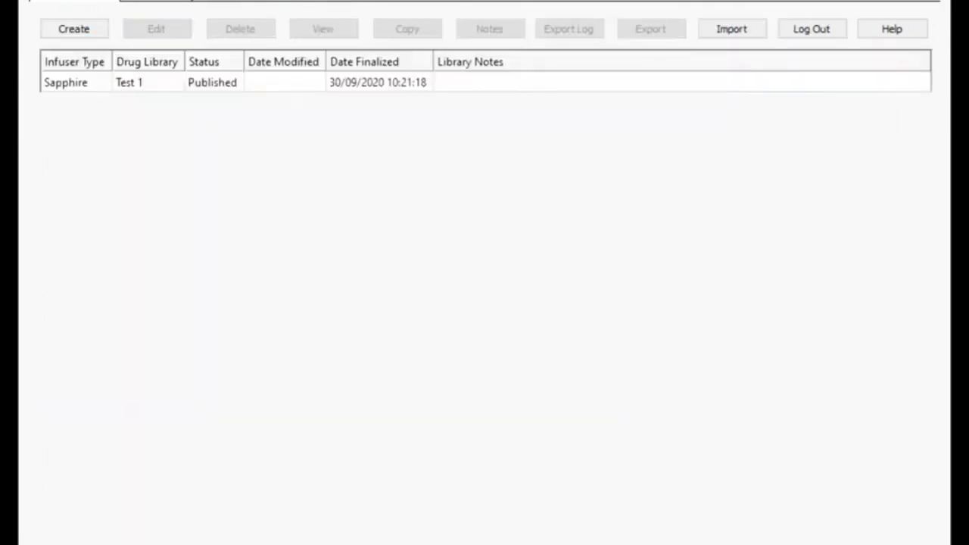
click(211, 84)
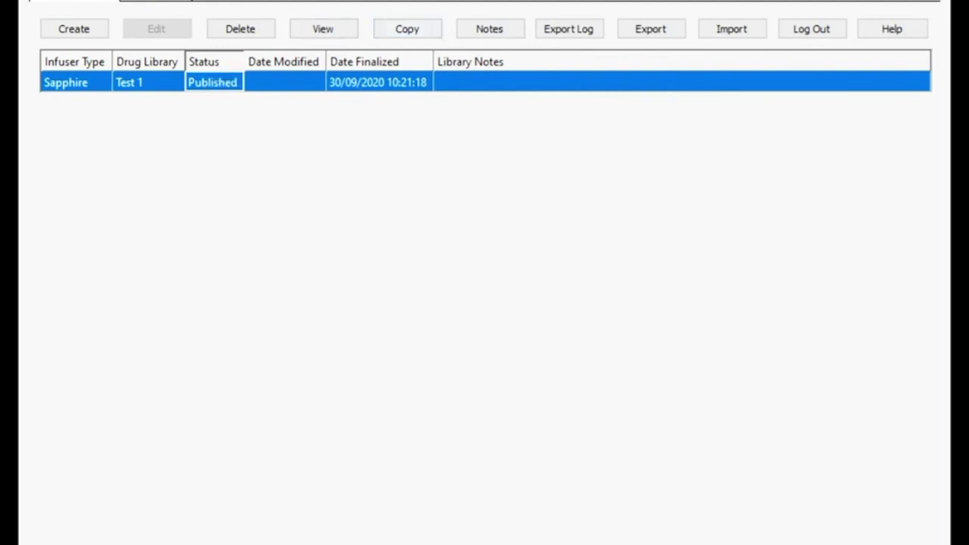
key(alt+F4)
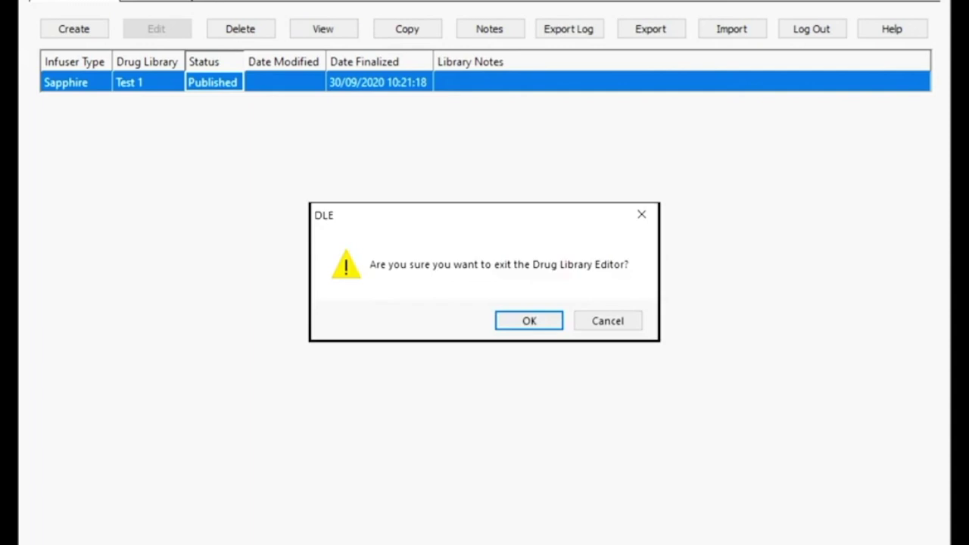
key(Tab)
key(Return)
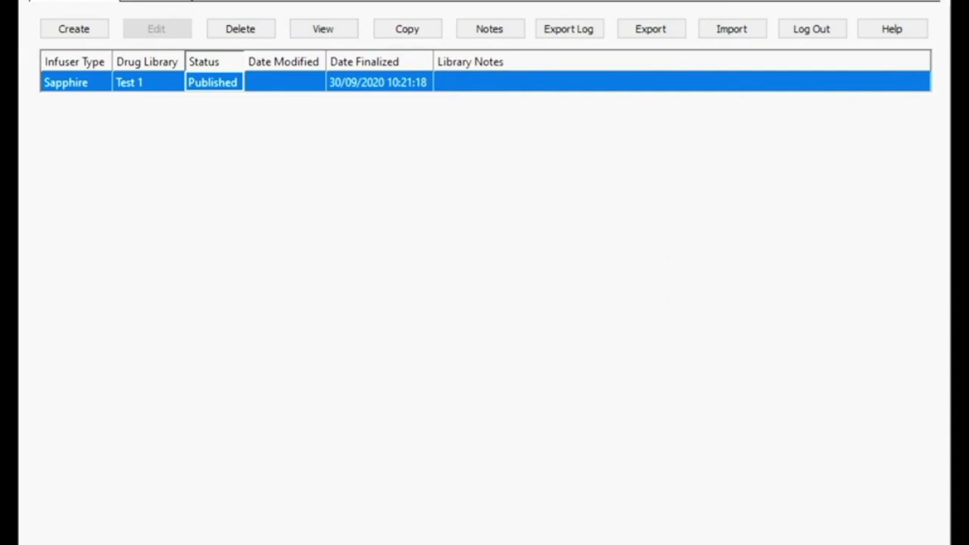
Log out of the Drug Library Editor and log back in with the Loader user ID and the account password.
click(812, 28)
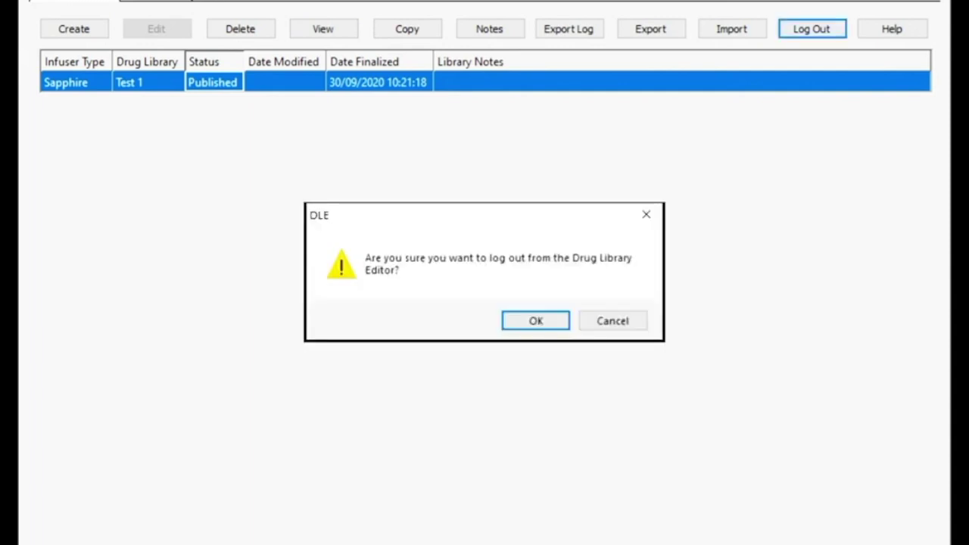
key(Return)
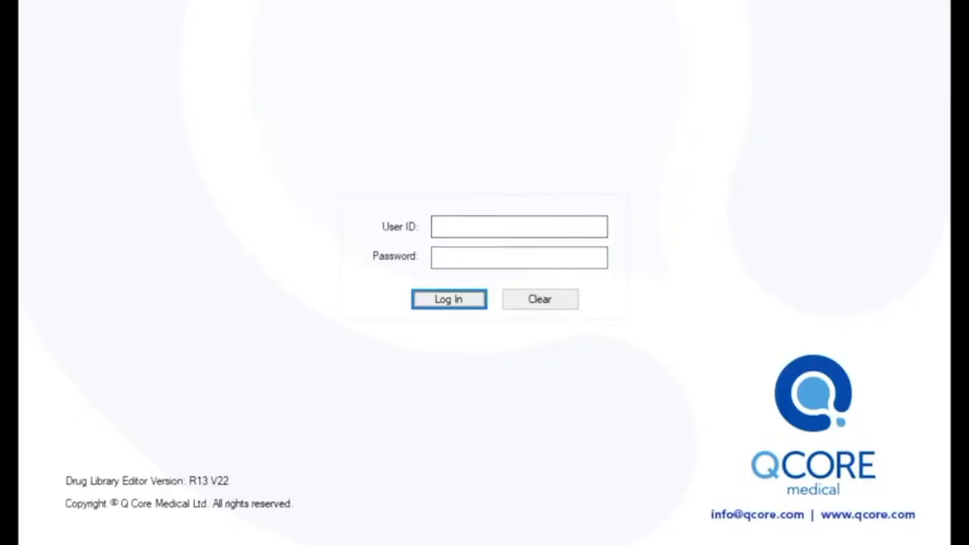
text(Loader)
key(Tab)
text(******)
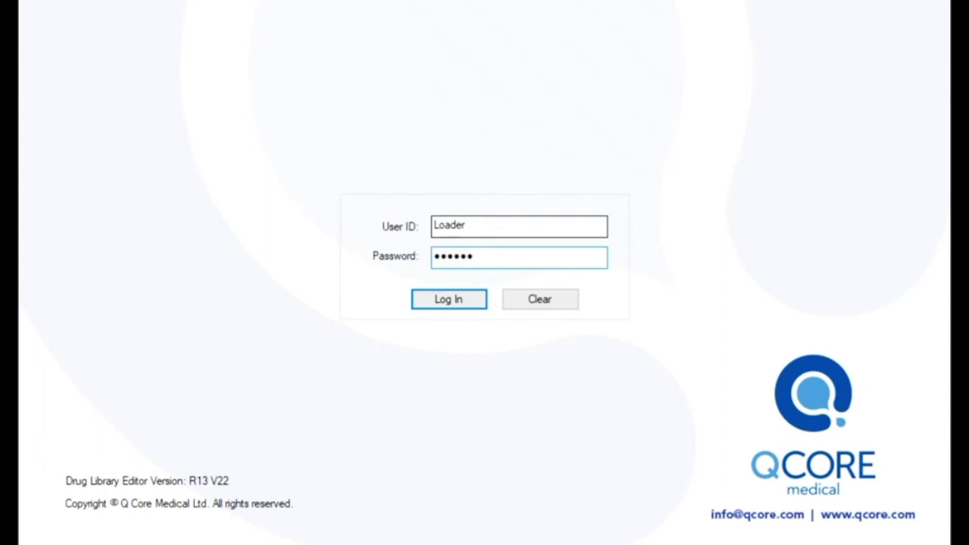
key(Return)
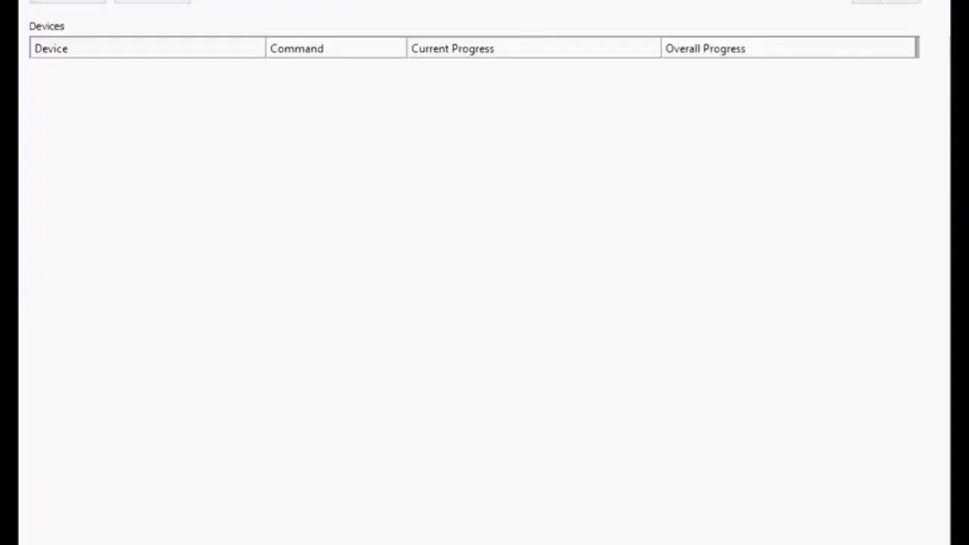
Add a device row for Communications Port (COM1) and try to download the drug library to it.
click(65, 2)
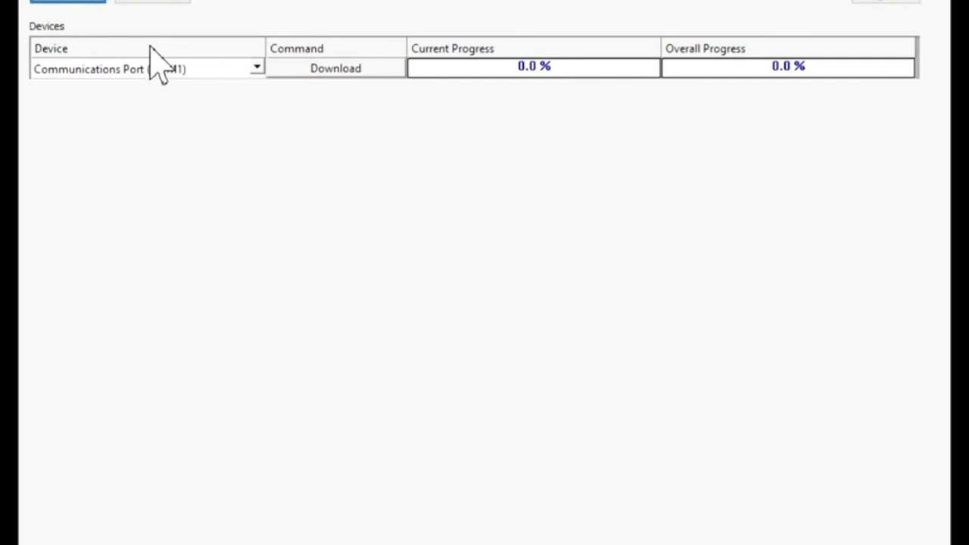
click(336, 68)
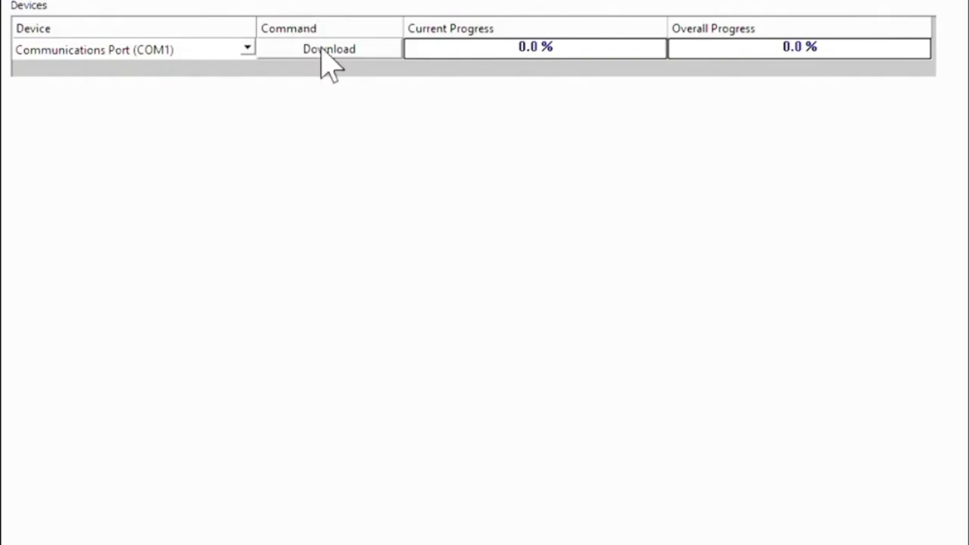
click(329, 69)
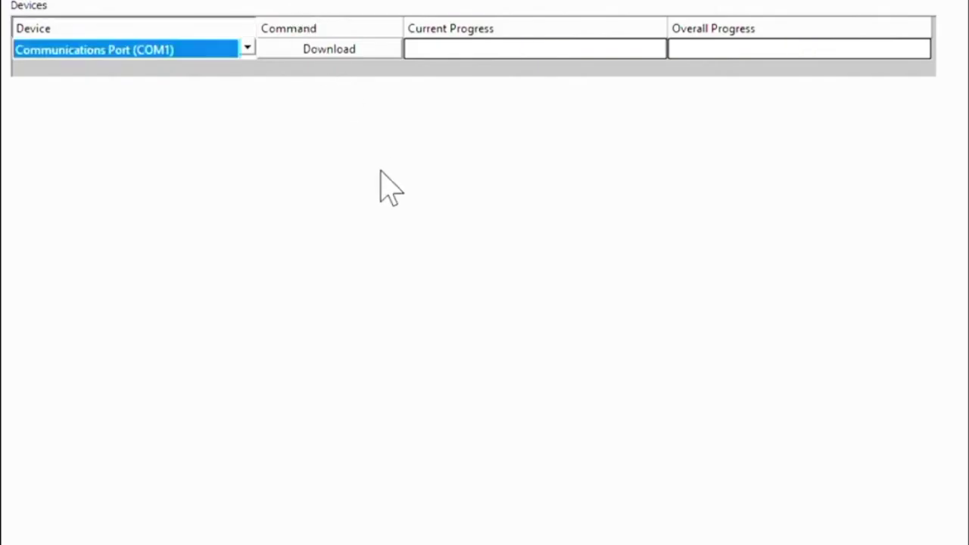
click(400, 36)
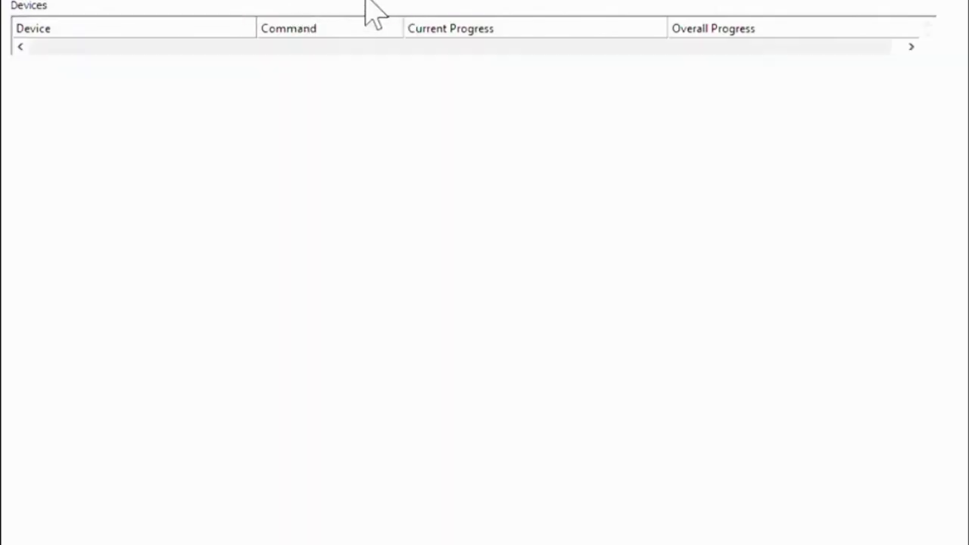